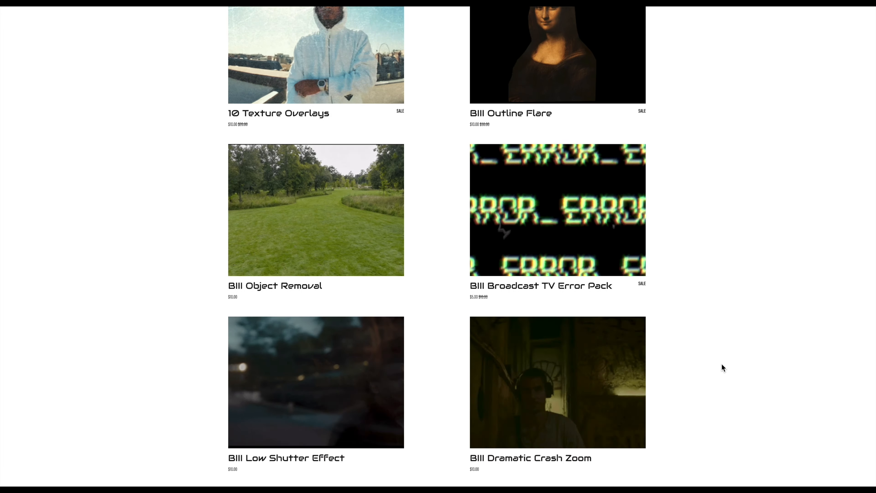
Look through the Final Cut Pro X plugins offered on the B3 Studios store page.
scroll(722, 363, down, 4)
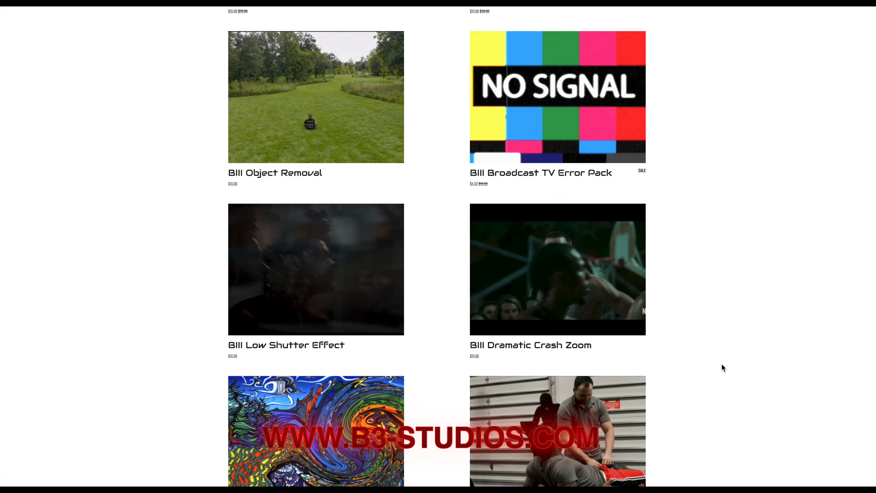
scroll(721, 363, down, 8)
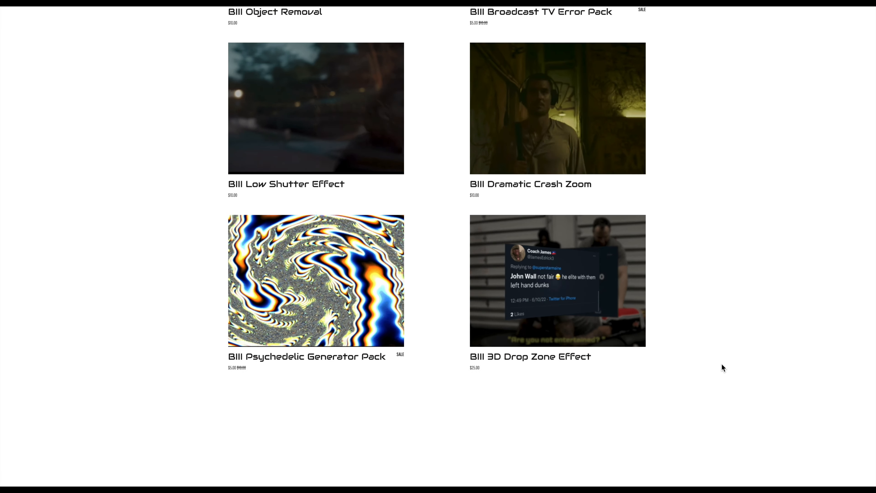
scroll(721, 364, down, 4)
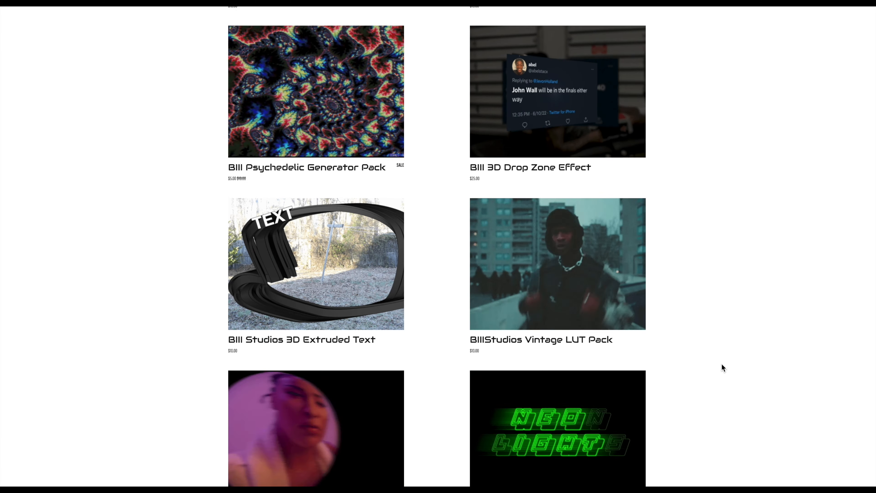
scroll(721, 364, down, 3)
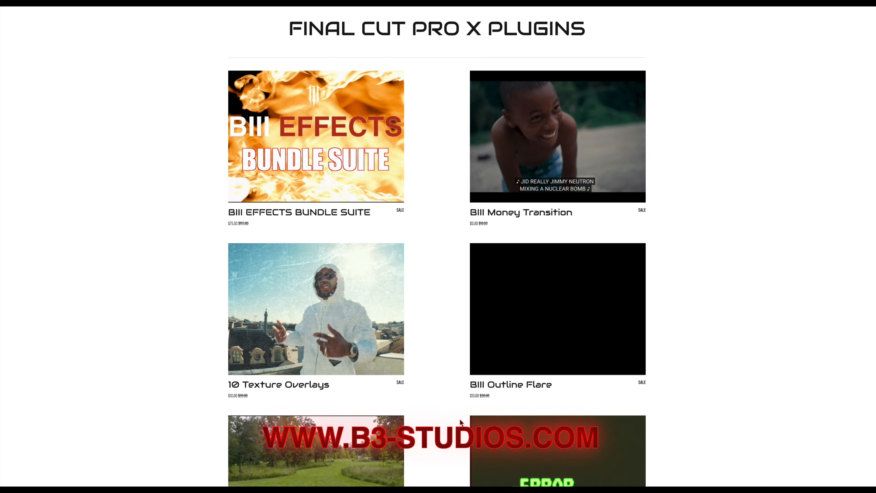
scroll(721, 365, down, 3)
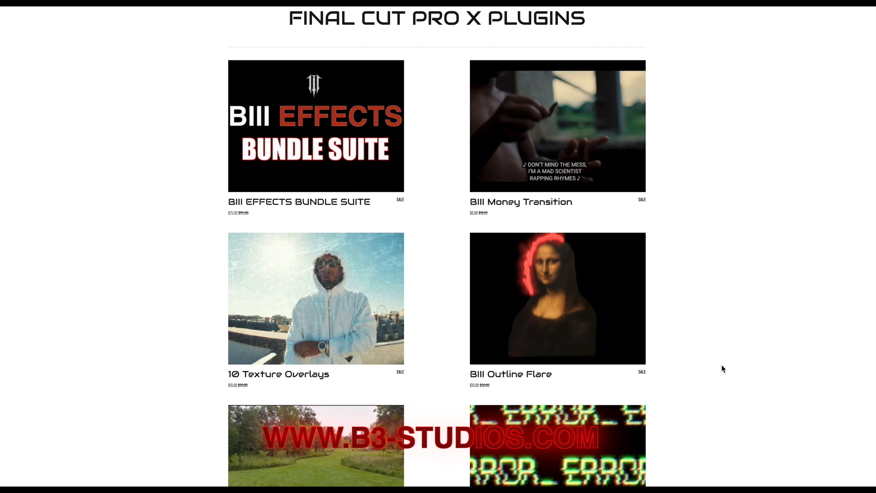
scroll(722, 365, down, 4)
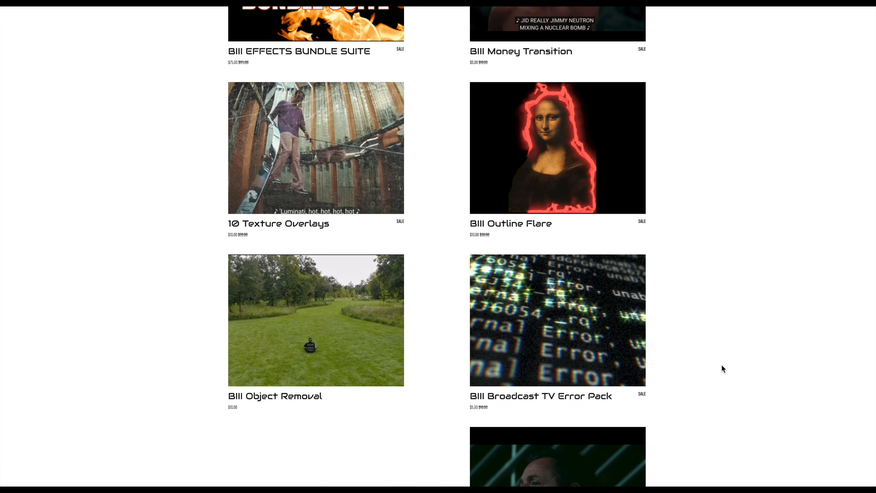
scroll(722, 364, down, 3)
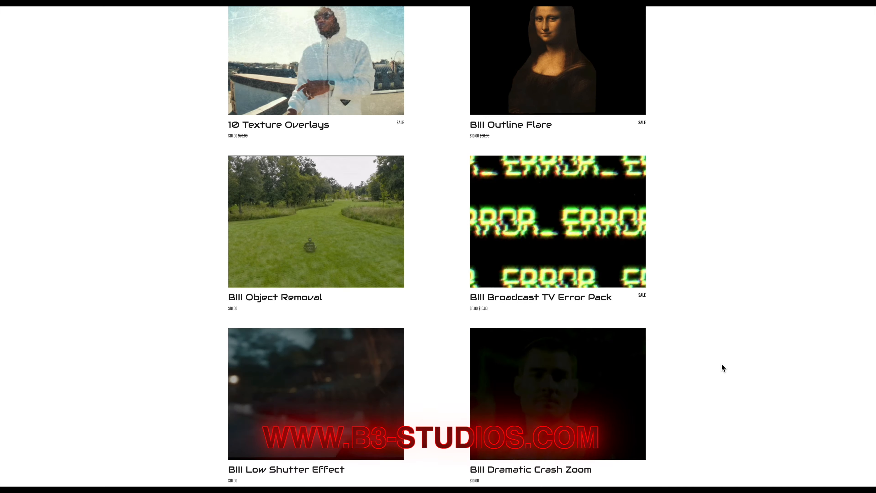
scroll(722, 365, down, 3)
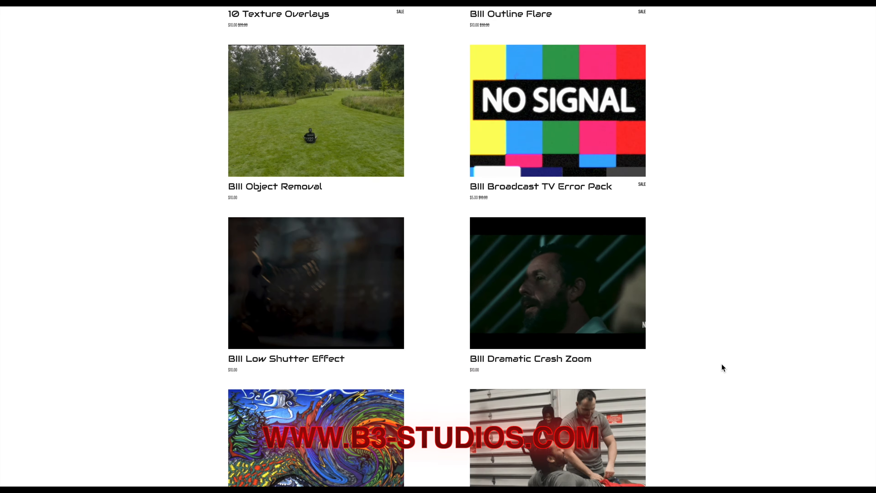
scroll(721, 363, down, 7)
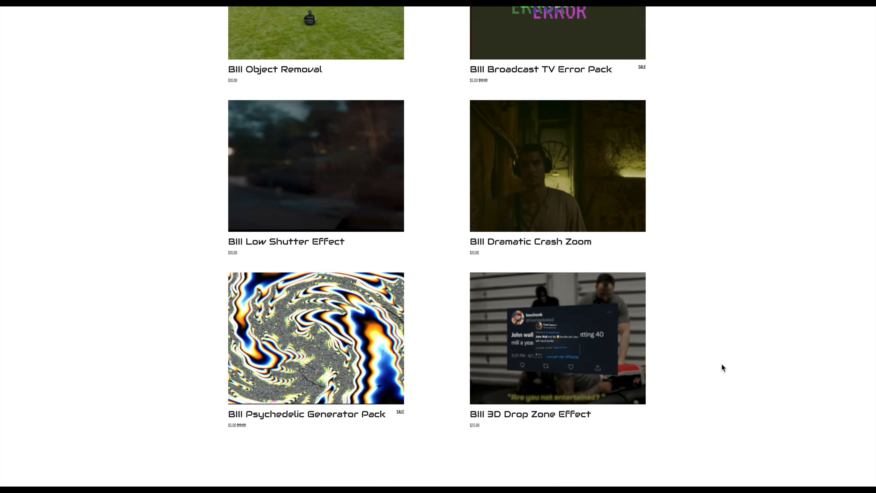
scroll(722, 364, down, 4)
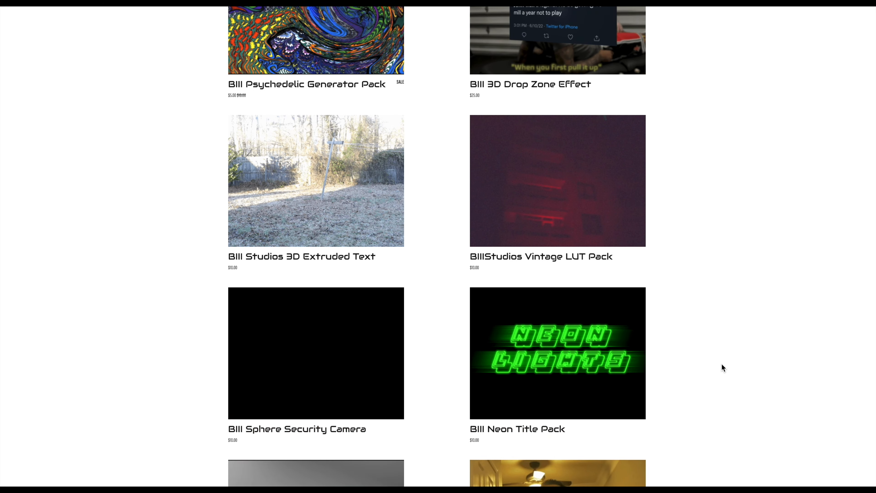
scroll(722, 364, down, 2)
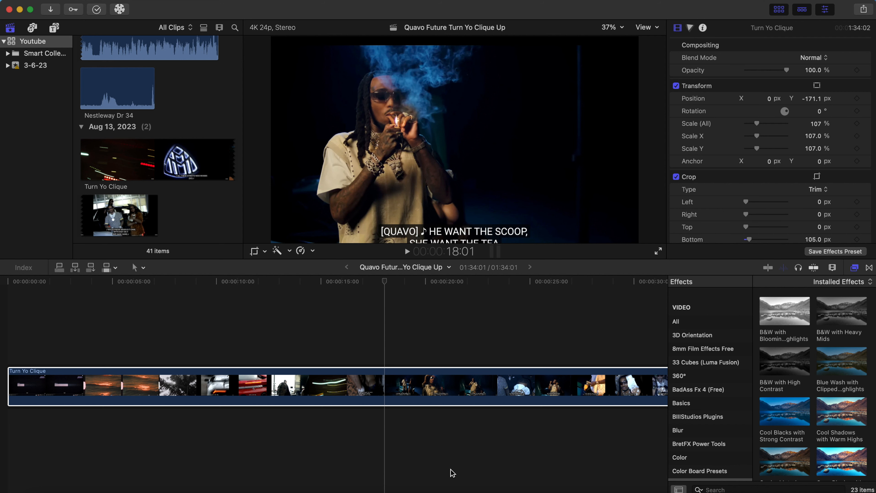
Trim the start of the Turn Yo Clique clip and play back its opening loading bar shot.
key(alt+[)
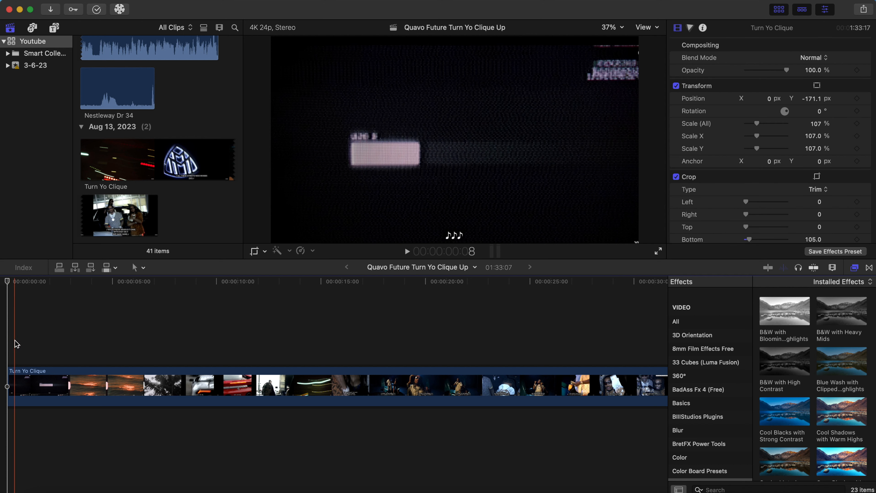
key(alt+[)
key(space)
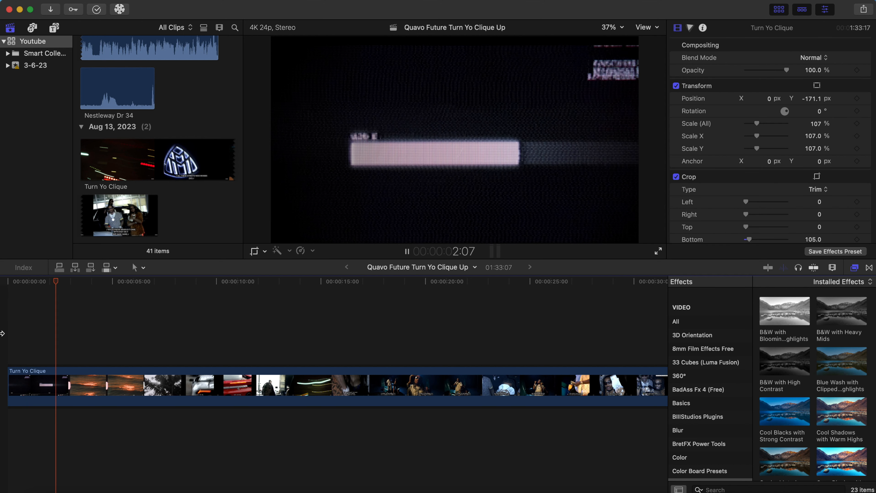
key(space)
key(space)
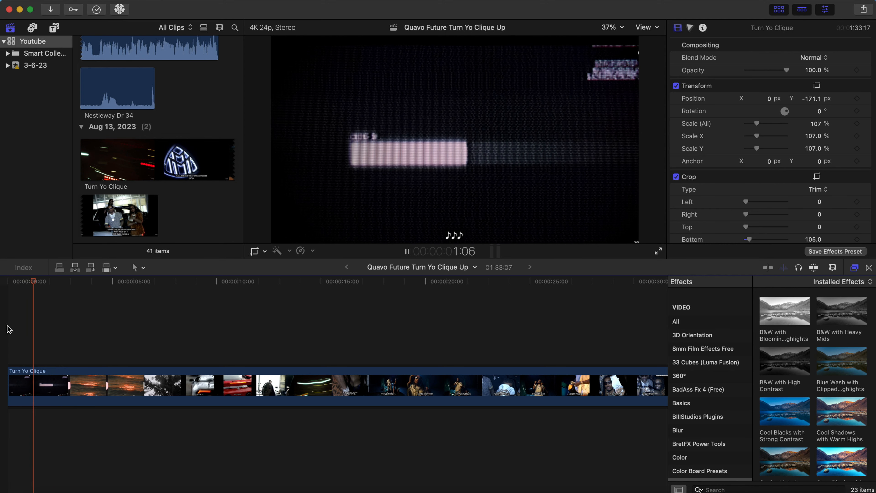
key(space)
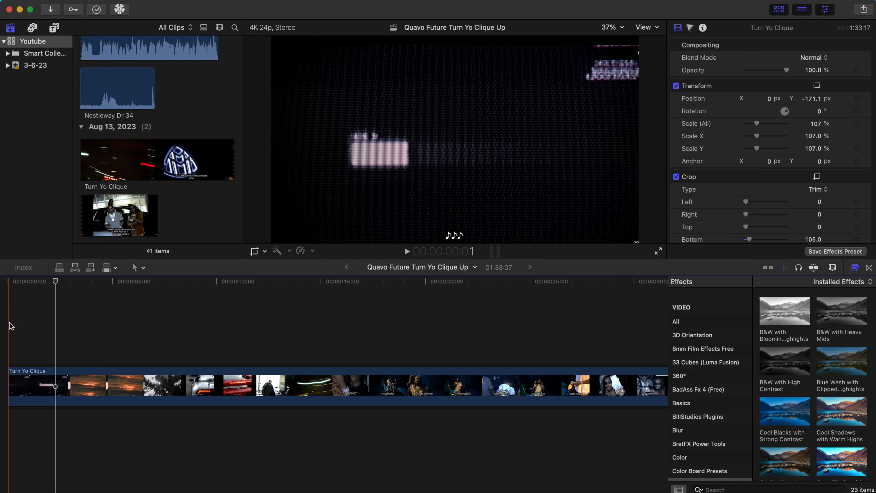
click(9, 322)
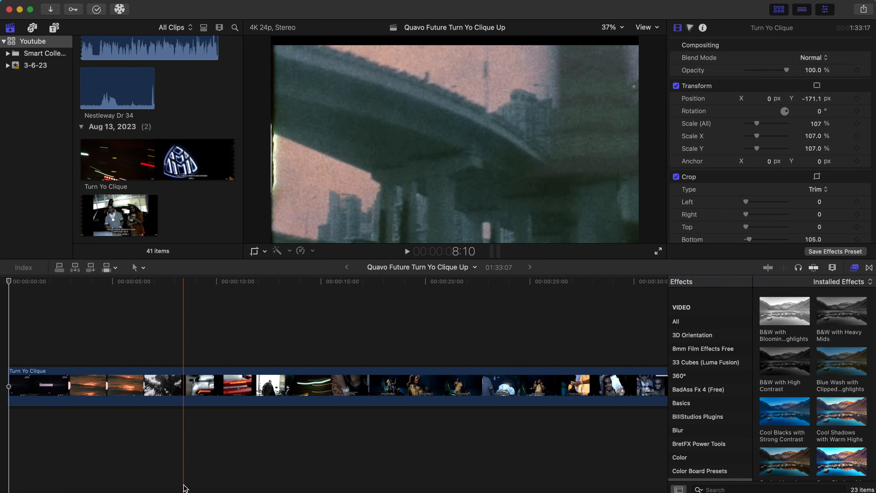
Switch to the browser, look through the YouTube results for "loading bar", and open the "loading bar effect" video.
click(214, 490)
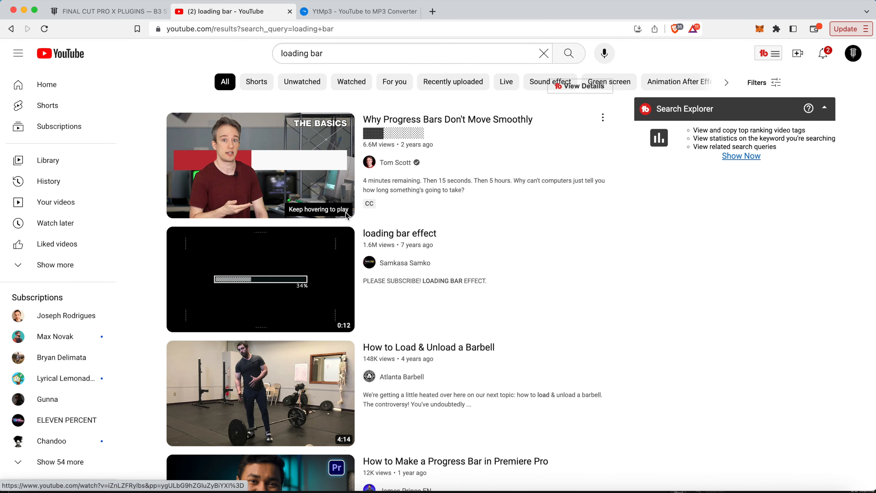
scroll(288, 293, down, 7)
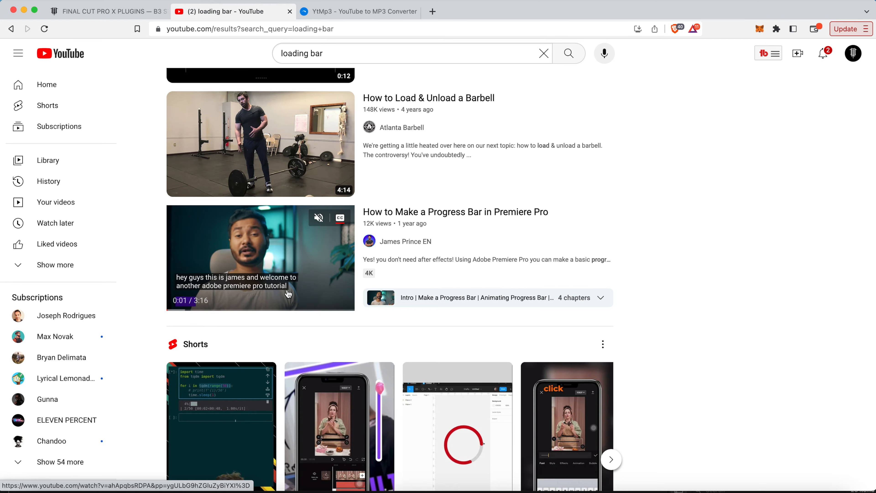
scroll(288, 293, down, 10)
scroll(283, 269, down, 3)
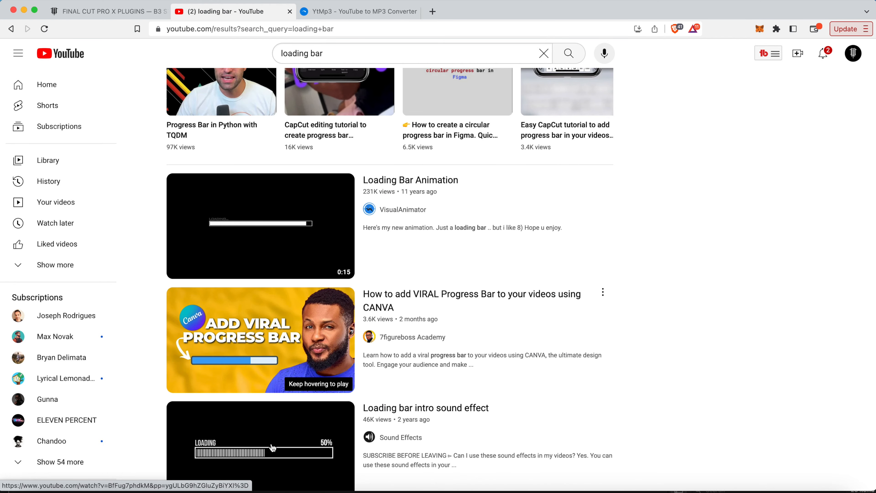
scroll(279, 433, up, 13)
scroll(279, 433, up, 7)
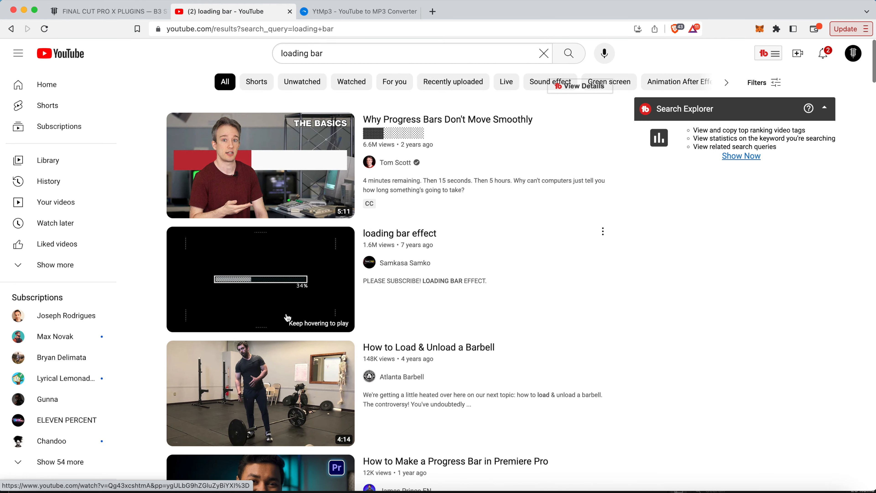
click(288, 308)
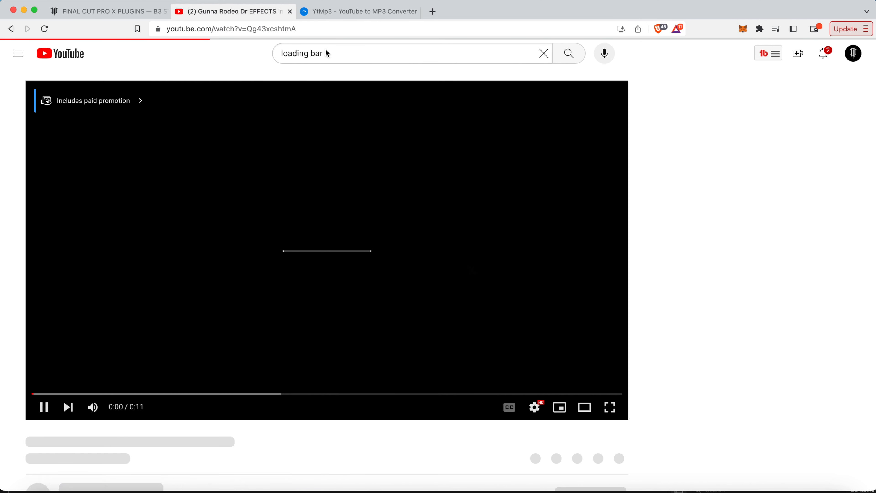
Copy the URL of the "loading bar effect" video and convert it to MP4 on the YtMp3 site.
click(282, 32)
key(super+c)
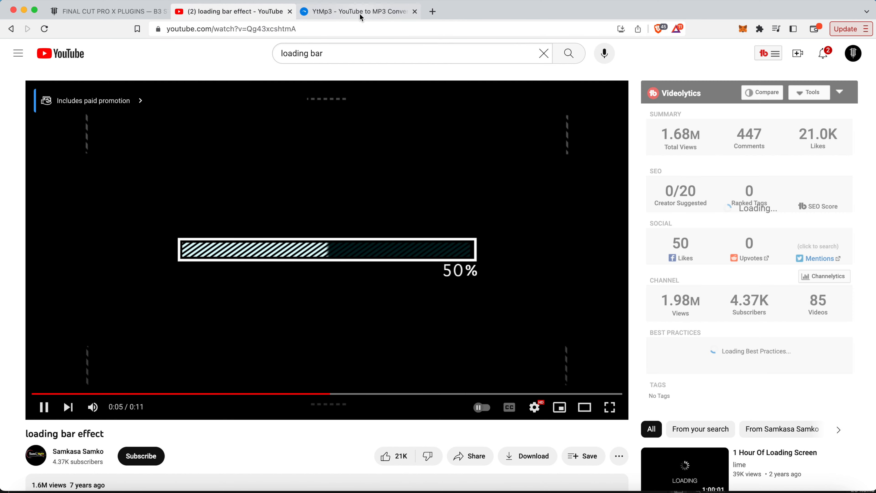
click(351, 207)
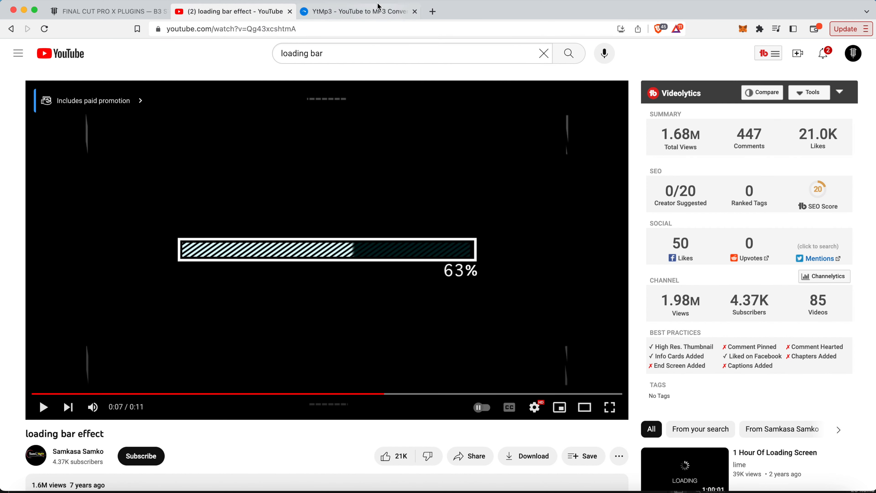
click(377, 13)
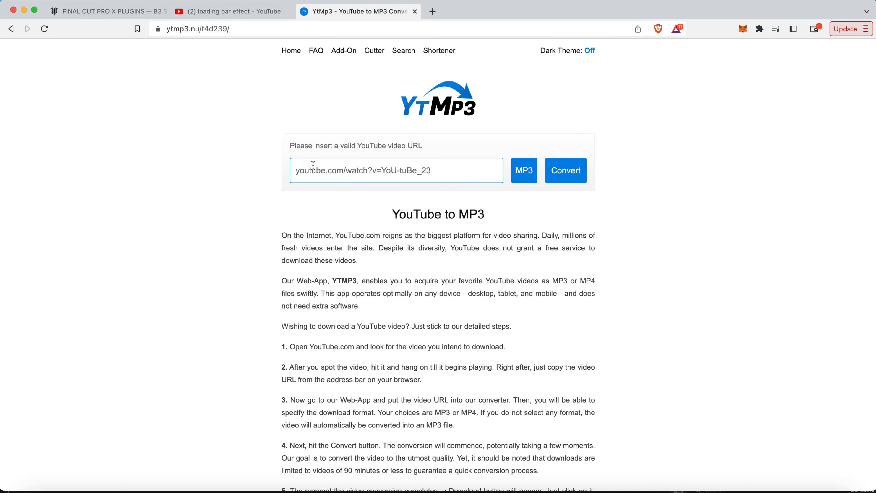
key(super+v)
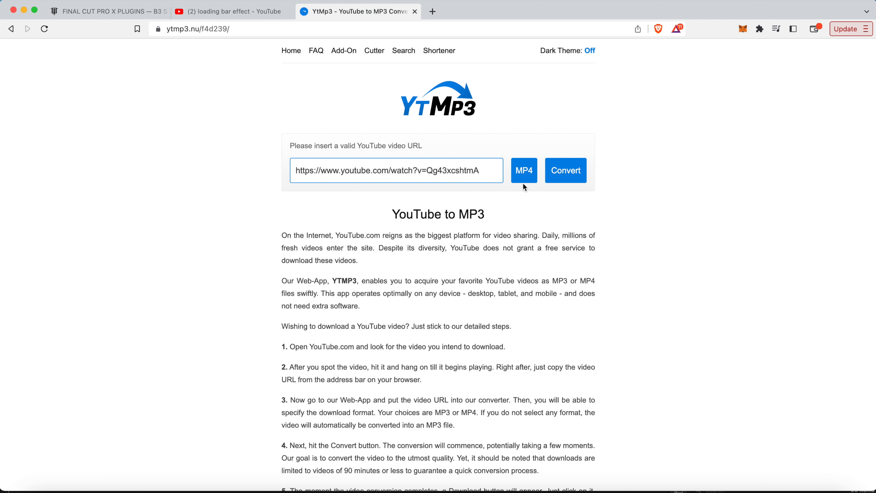
click(563, 169)
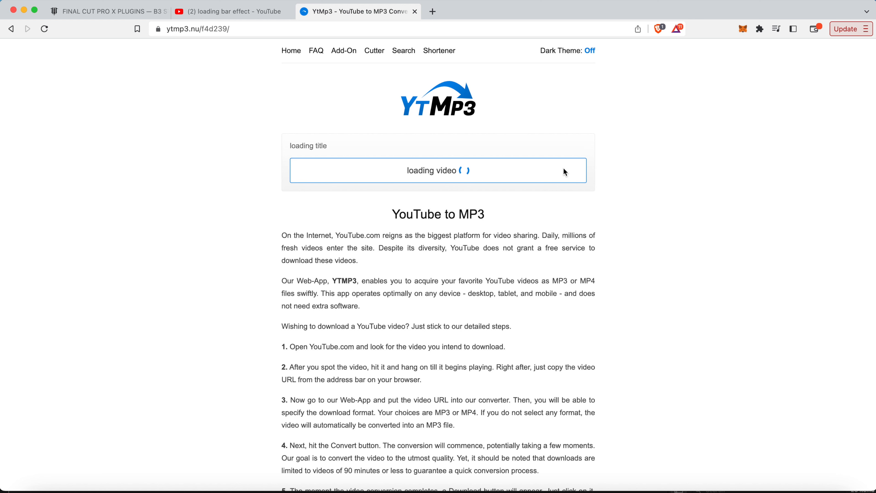
Download the converted video to Downloads as "loading bar effect" and open the file.
click(372, 172)
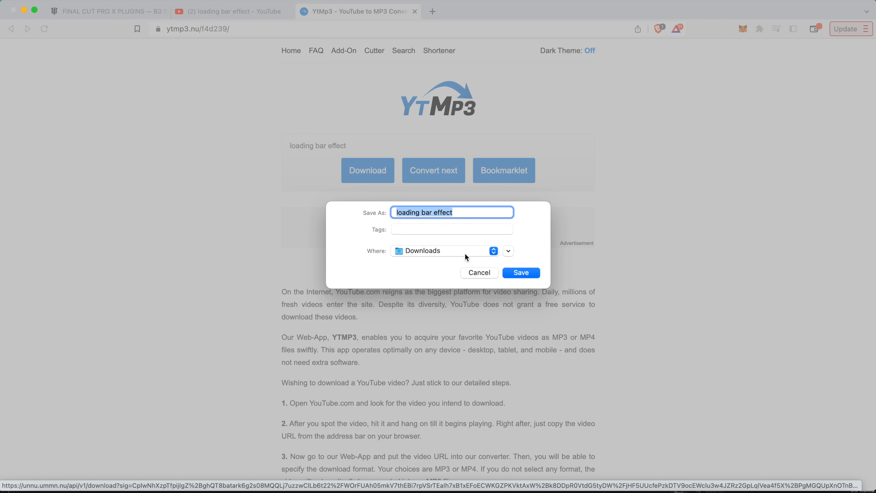
click(517, 272)
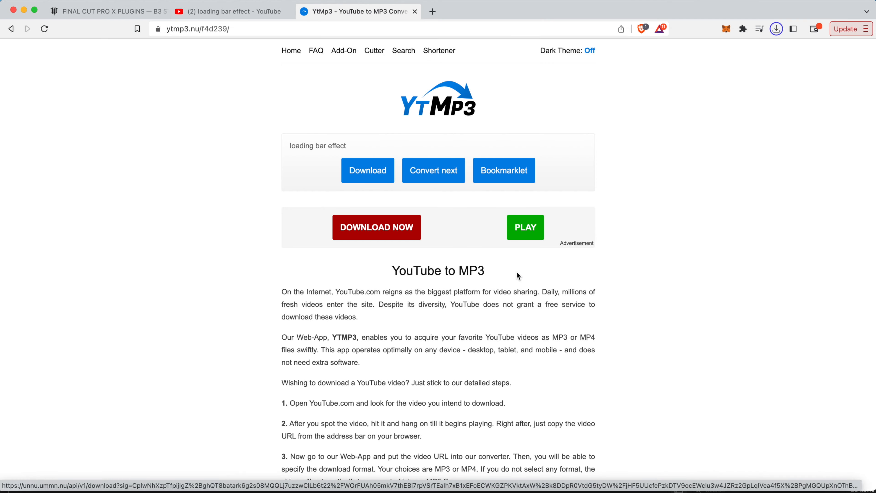
mouse_move(718, 60)
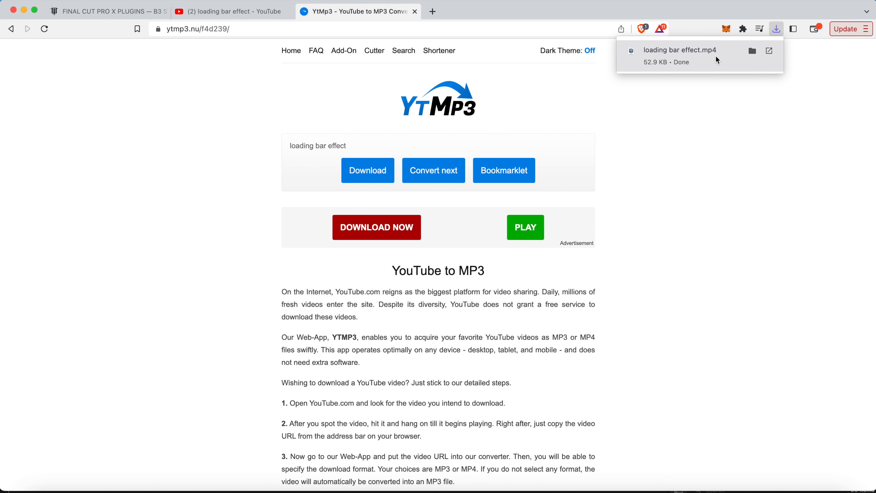
click(718, 60)
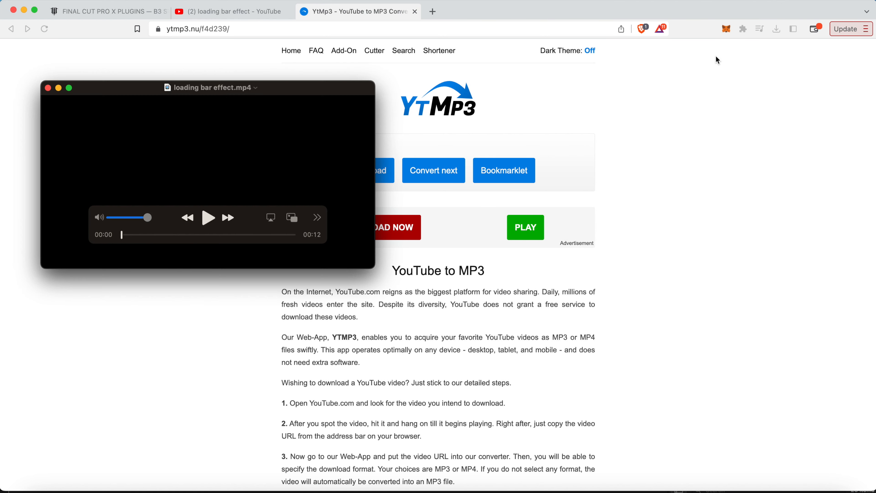
Add loading bar effect.mp4 from Downloads to the Final Cut Pro timeline beneath the Turn Yo Clique clip and enlarge the editor window.
mouse_move(200, 180)
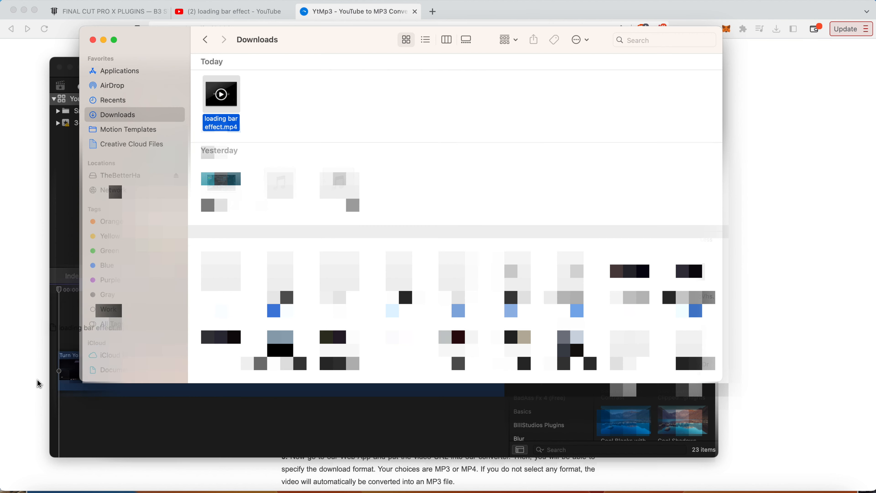
drag(34, 419, 80, 418)
click(59, 427)
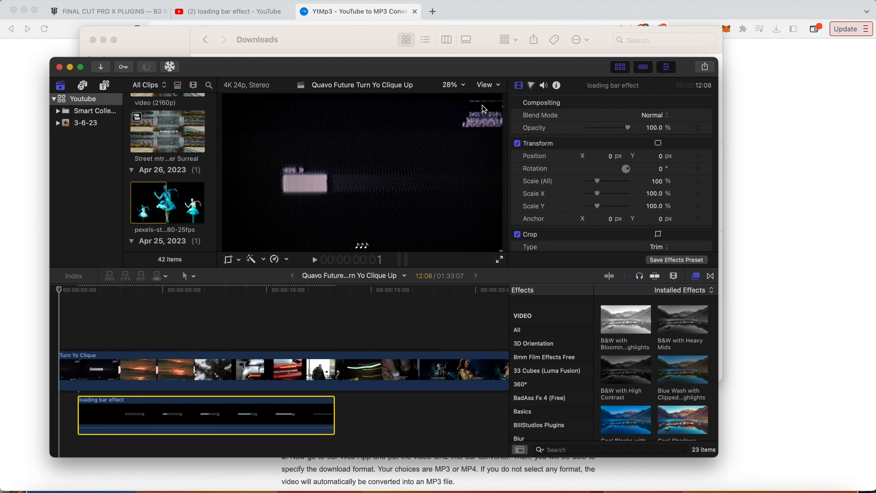
double_click(479, 71)
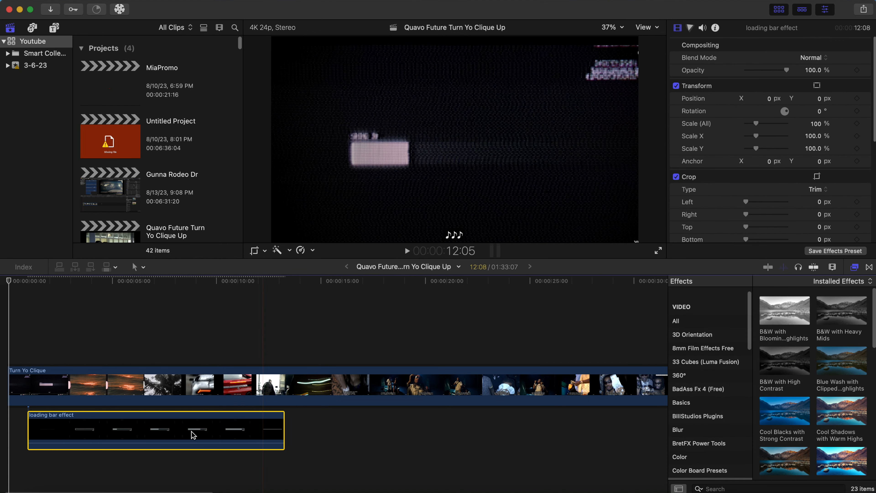
Move the loading bar effect clip to the start of the primary storyline, ahead of Turn Yo Clique, and play it back.
drag(108, 423, 74, 367)
click(35, 352)
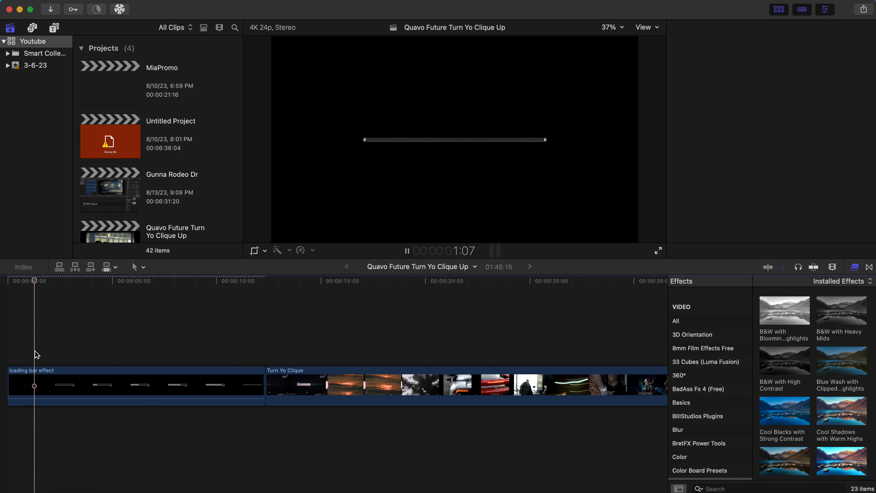
key(space)
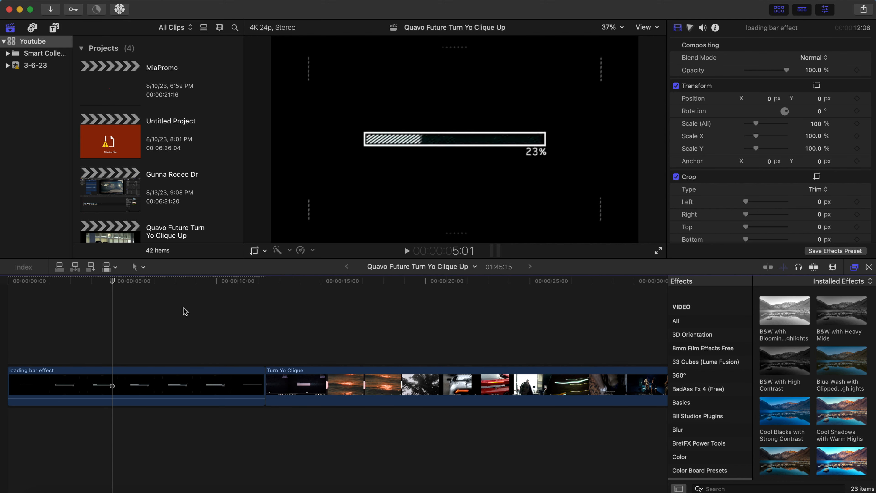
Play the opening loading bar shot of the Turn Yo Clique clip twice as the reference for the look.
key(space)
click(289, 348)
key(space)
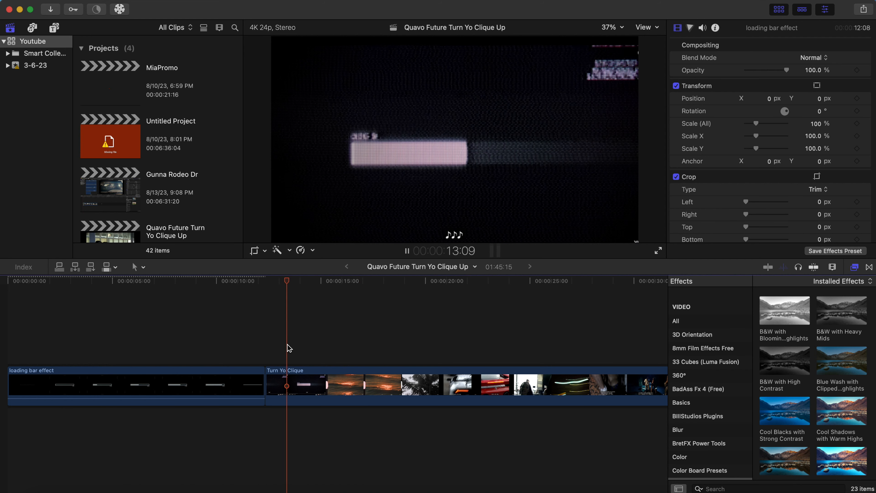
key(space)
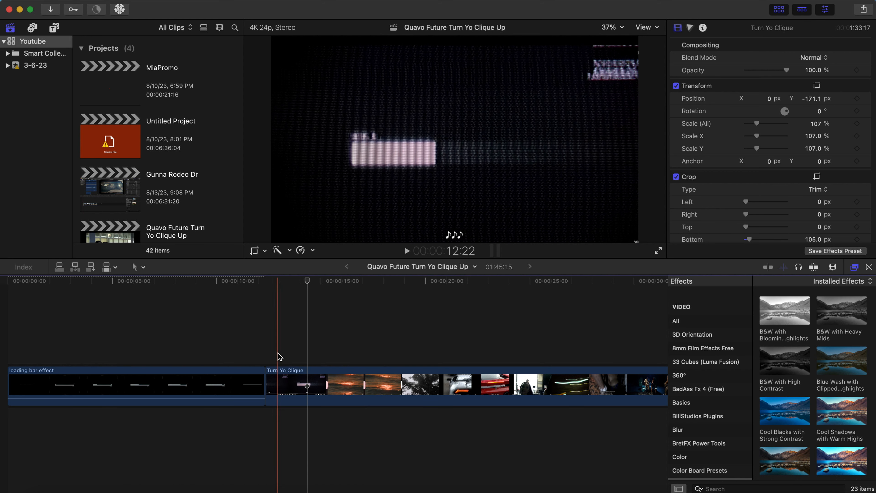
click(278, 354)
key(space)
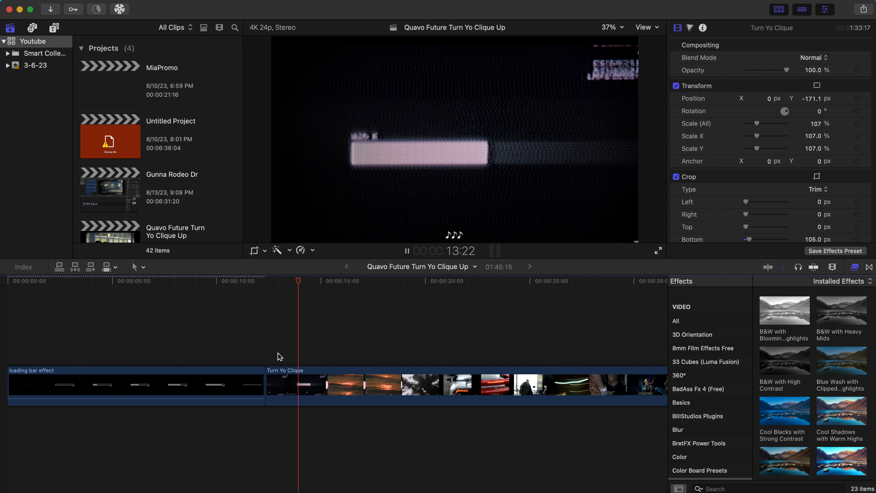
key(space)
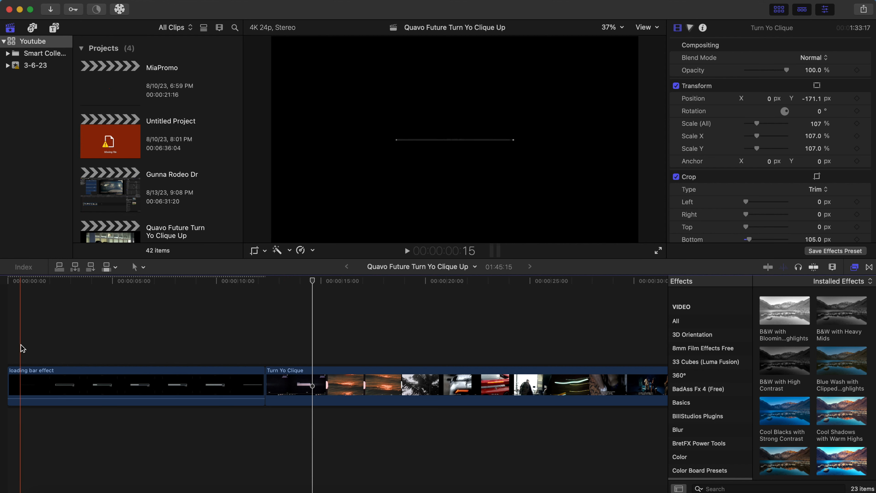
Split the loading bar effect clip at 2:13, where the bar is still at 0%, and delete the part before the cut.
click(20, 344)
key(space)
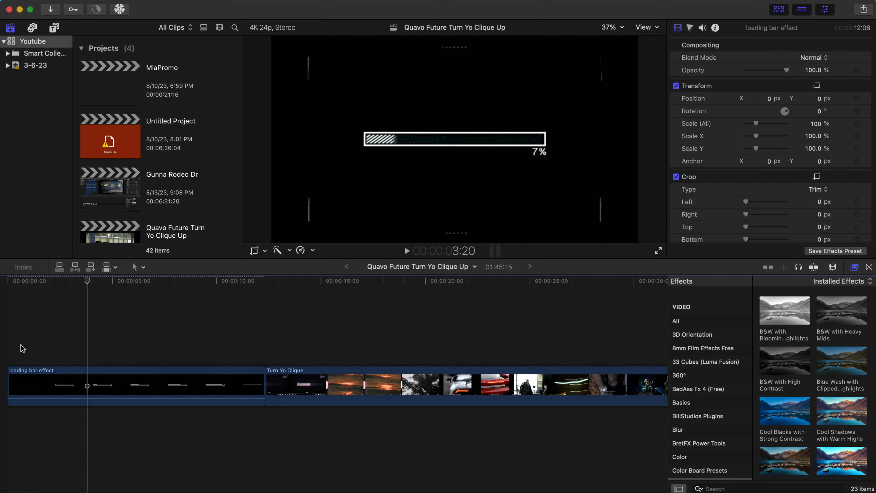
key(space)
click(76, 362)
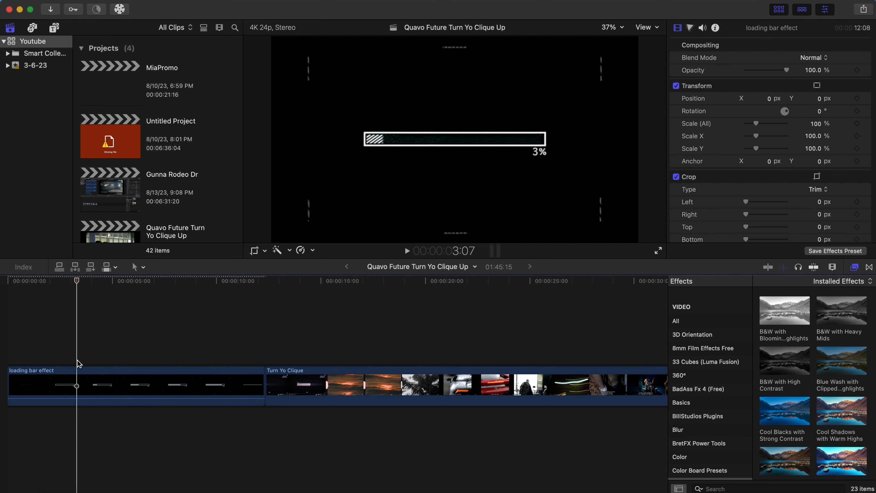
click(62, 359)
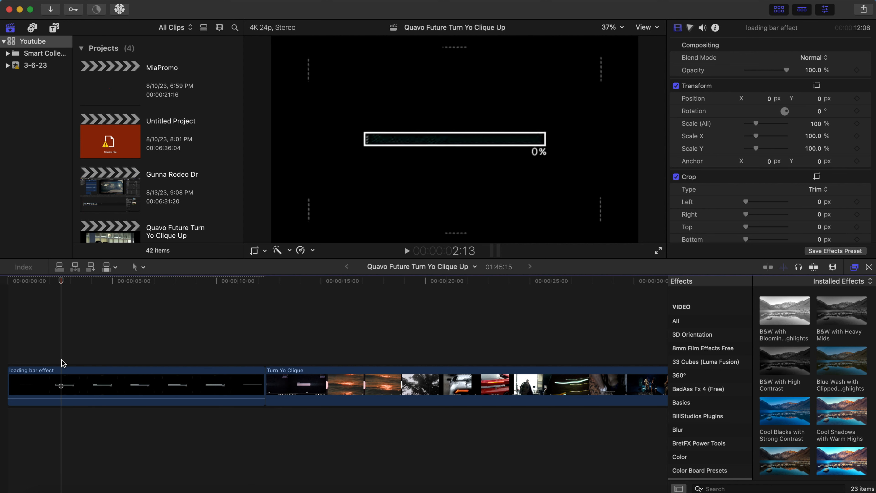
click(62, 388)
key(cmd+b)
key(Delete)
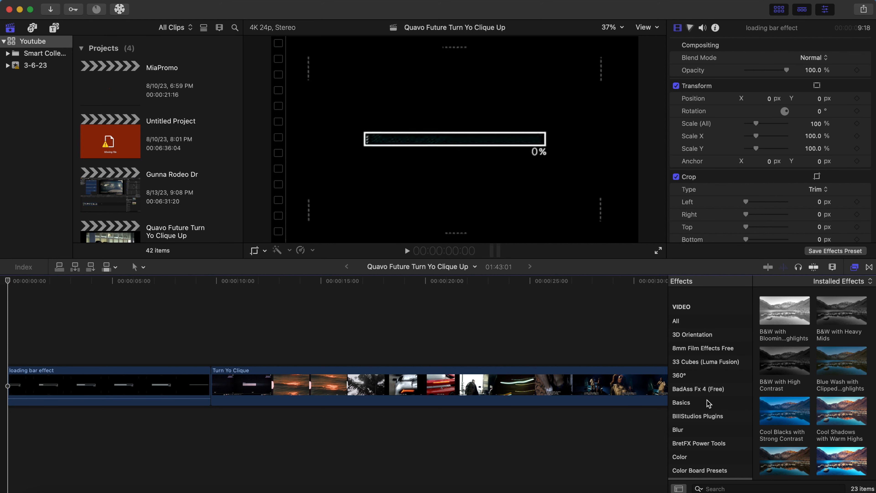
Search all video effects for "add no" and apply Add Noise to the loading bar effect clip.
scroll(708, 403, down, 2)
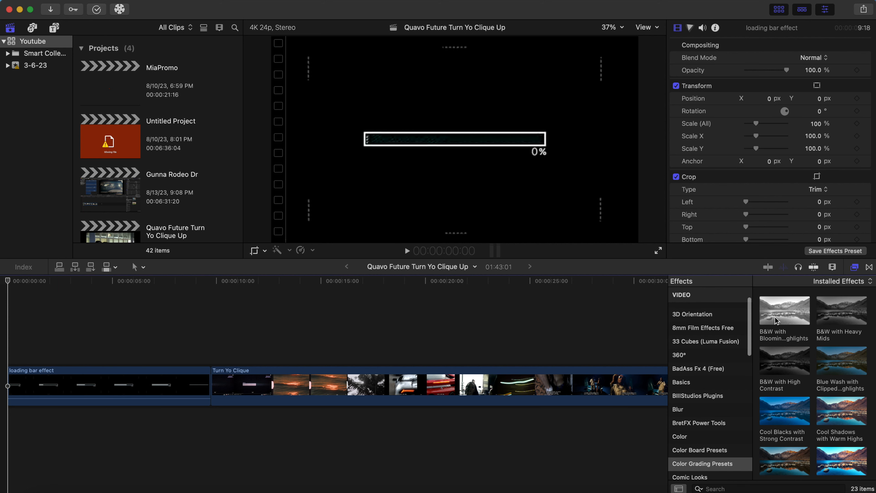
scroll(711, 354, up, 3)
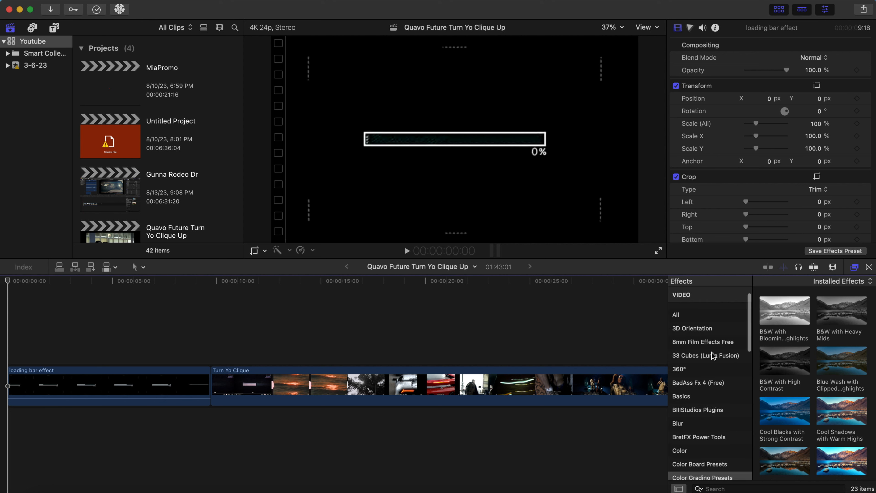
click(697, 334)
click(733, 488)
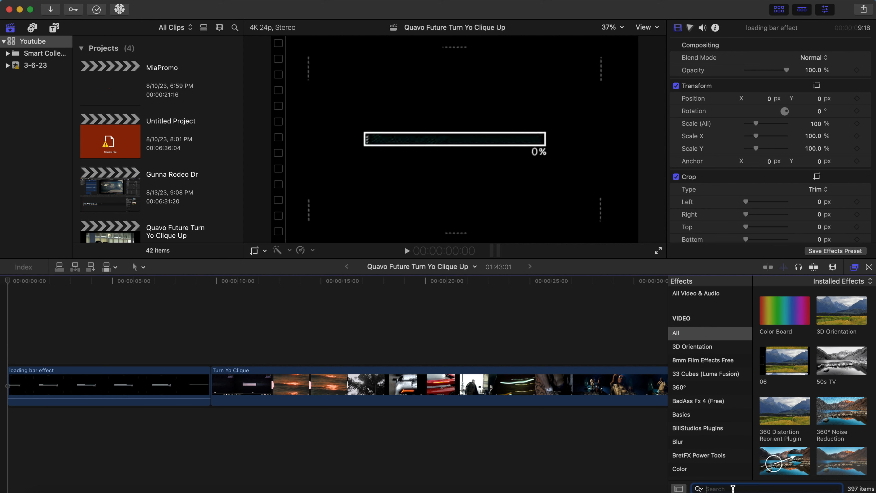
text(add no)
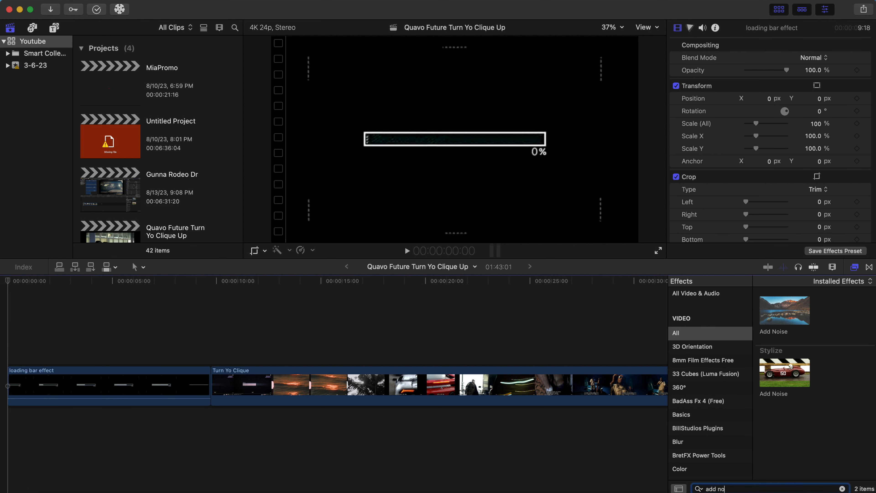
drag(785, 310, 96, 379)
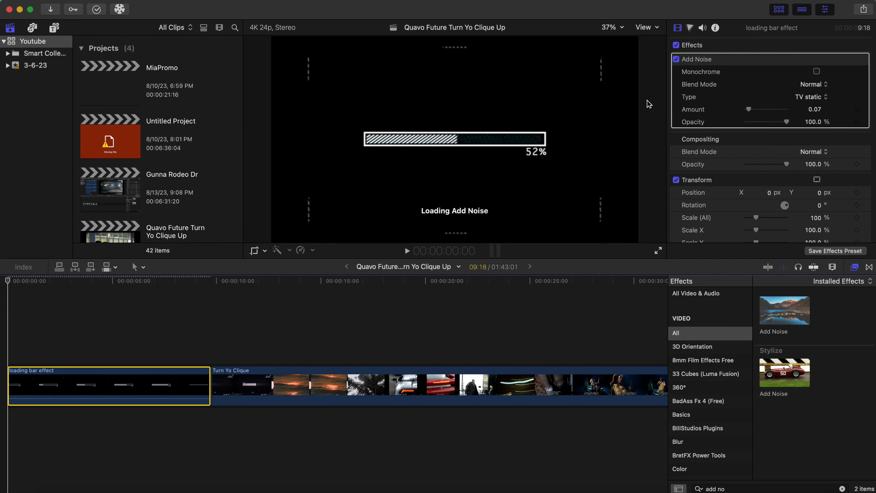
Set the Add Noise type to White Noise (Uniform) and its amount to 0.06.
click(813, 97)
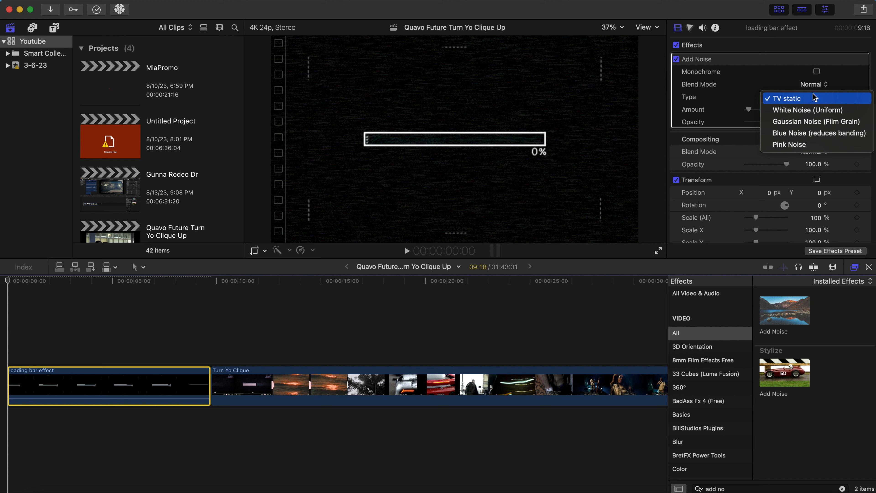
click(812, 111)
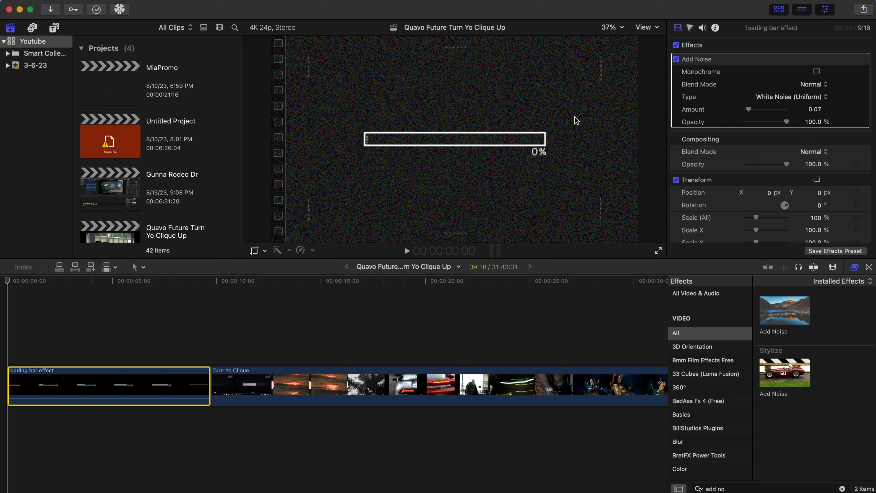
drag(750, 110, 751, 113)
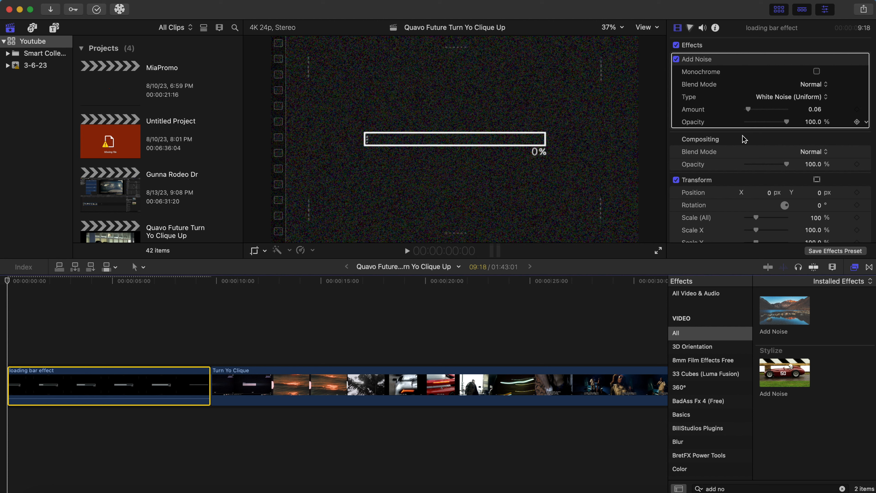
Find the Gaussian blur effect, apply it to the loading bar effect clip and set its amount to 15.9.
double_click(726, 489)
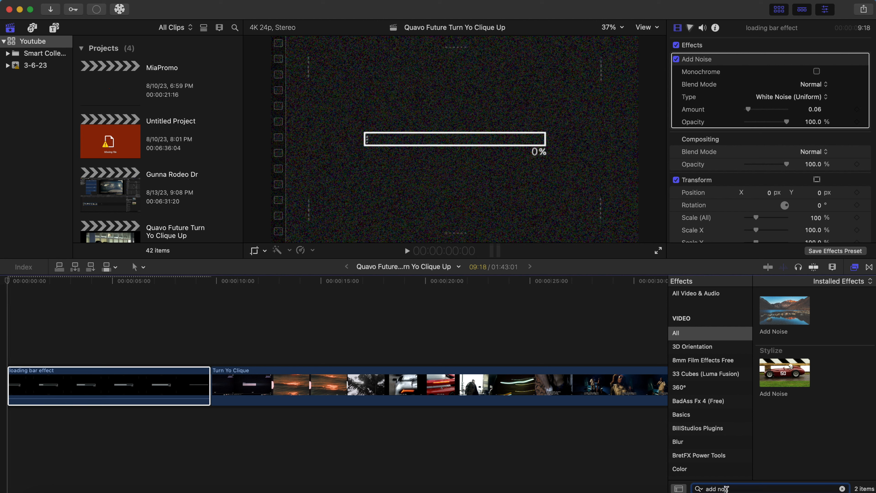
triple_click(726, 488)
text(gauuus)
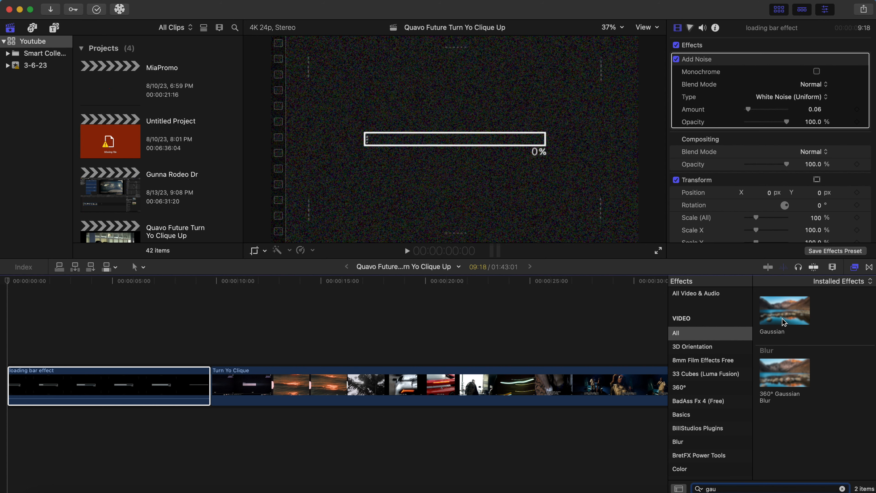
drag(793, 312, 112, 391)
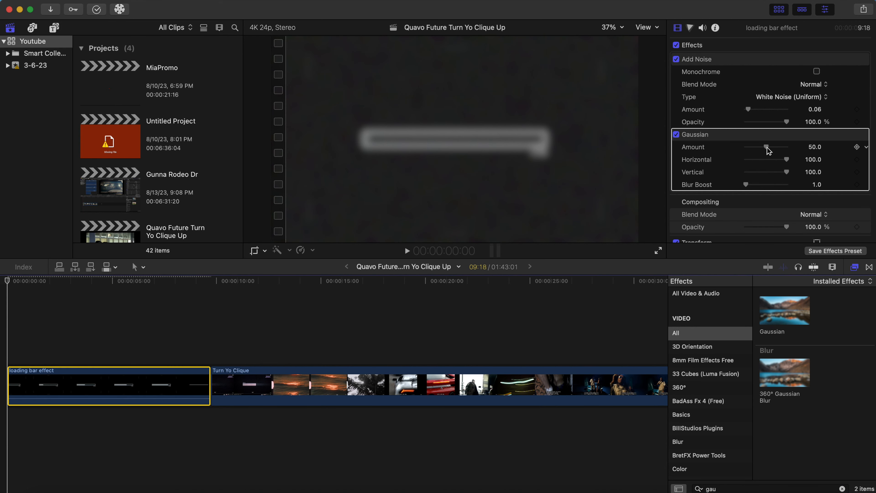
drag(762, 150, 757, 152)
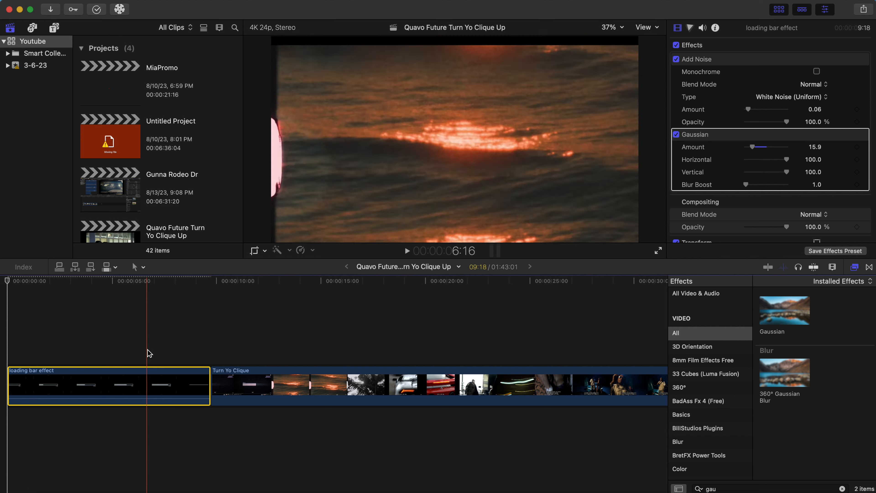
Play back the blurred loading bar effect clip and compare it with the original loading bar in Turn Yo Clique.
click(26, 356)
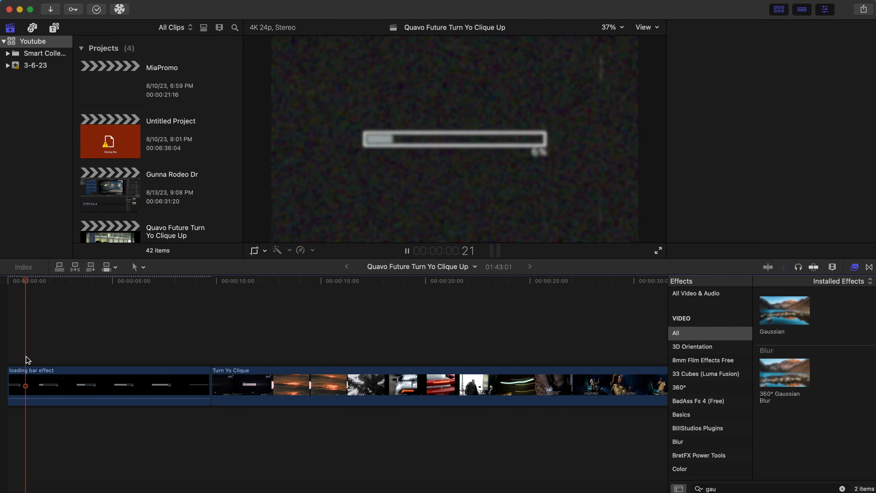
key(space)
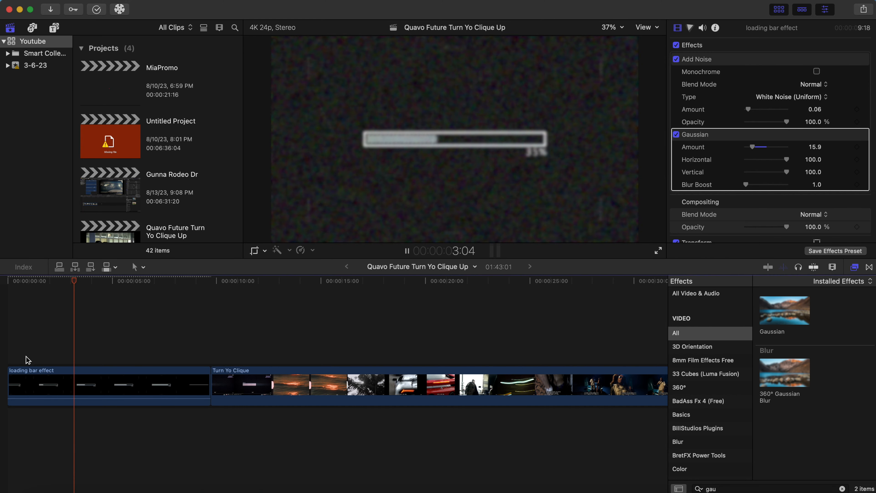
key(space)
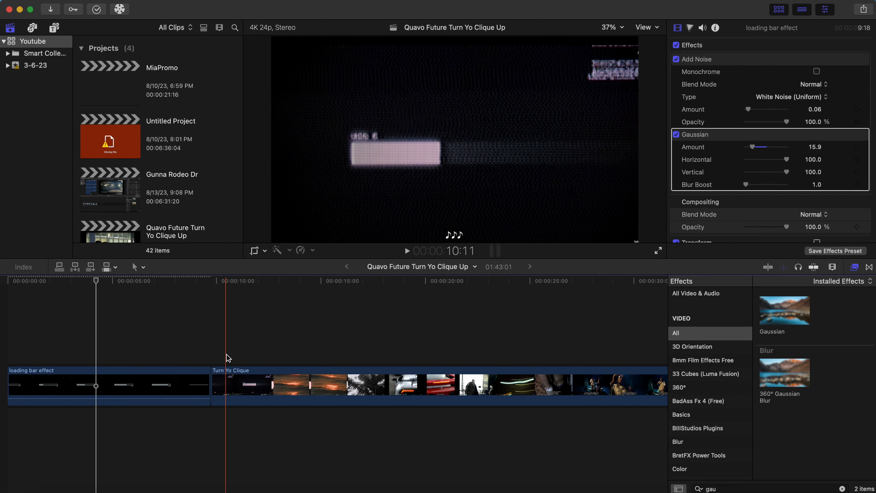
key(space)
key(space)
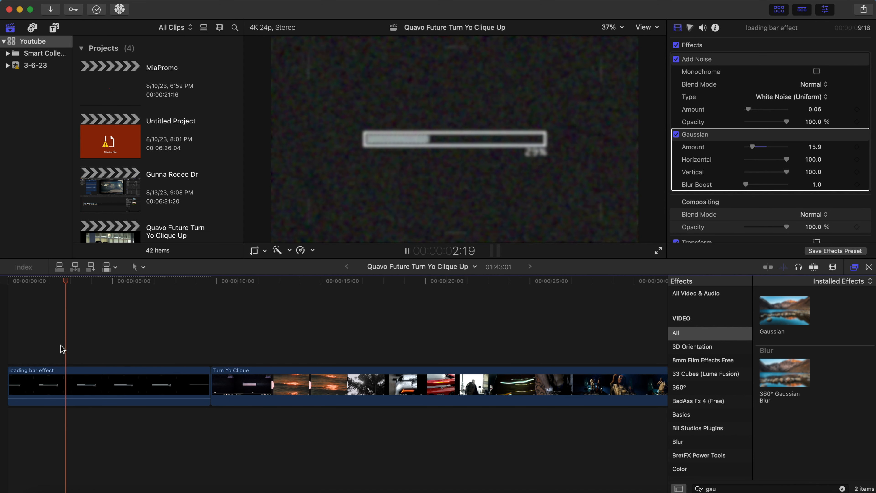
Scale the loading bar effect clip to 132% overall and play it back to check the larger bar.
click(67, 383)
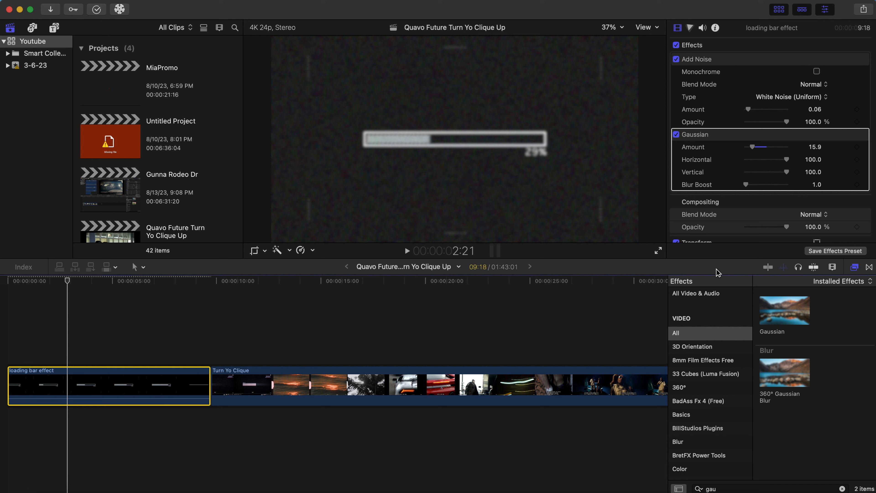
scroll(725, 222, down, 5)
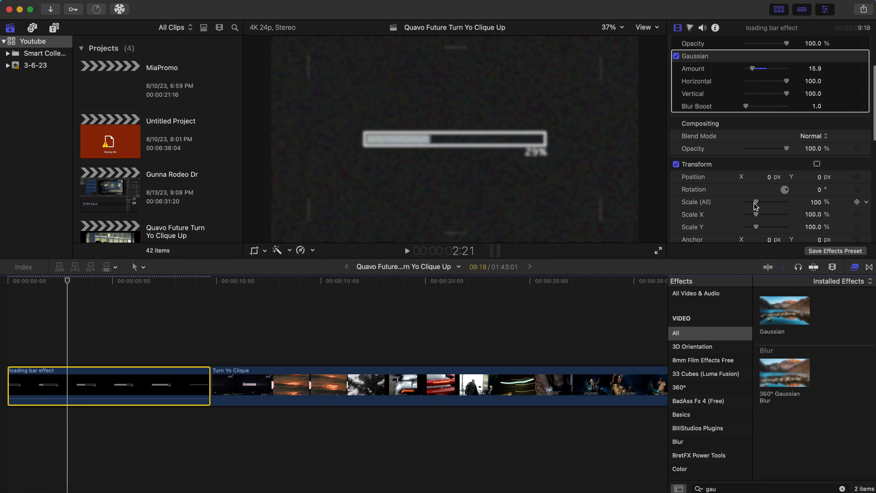
drag(756, 203, 760, 204)
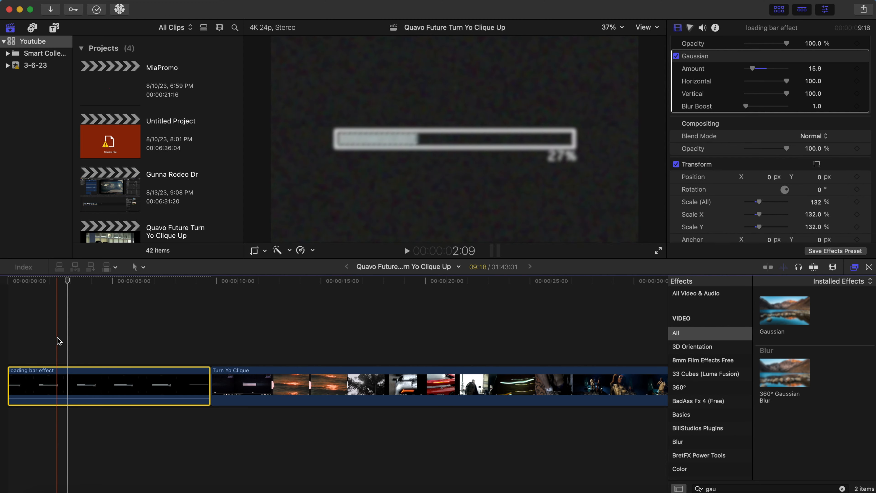
key(space)
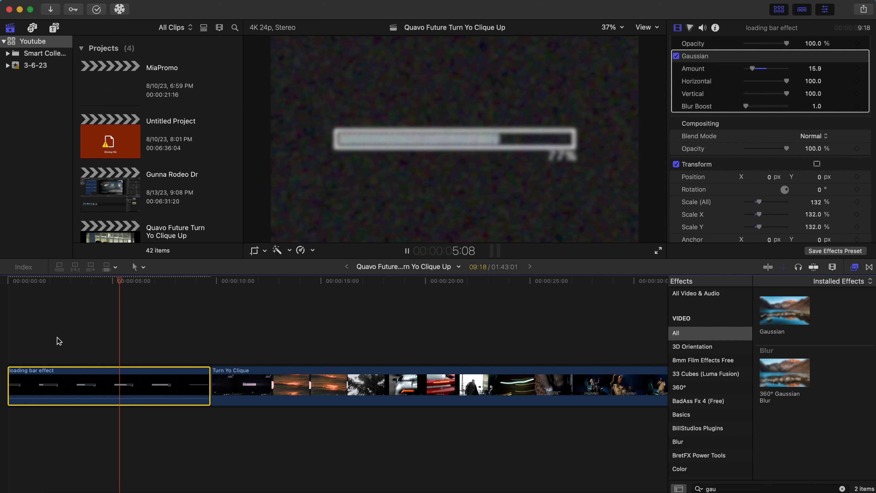
key(space)
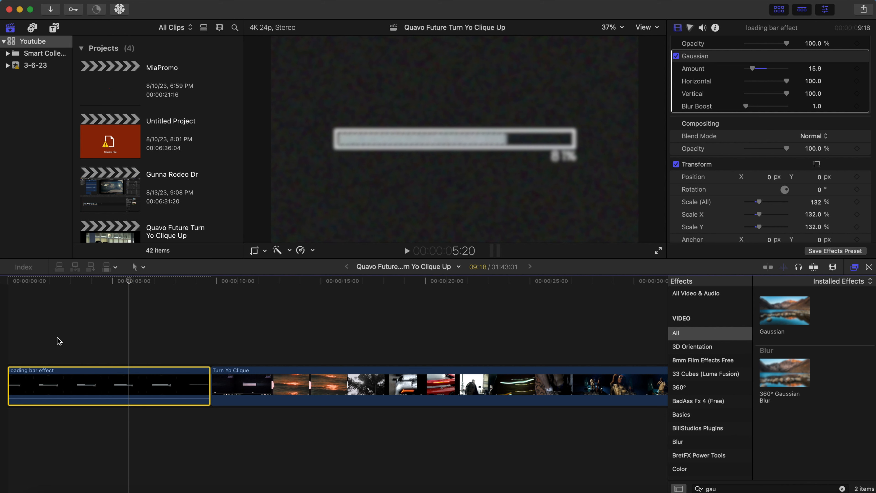
Play the Turn Yo Clique section repeatedly from the ocean shots into the black-and-white palm tree shot to examine the transition.
click(272, 345)
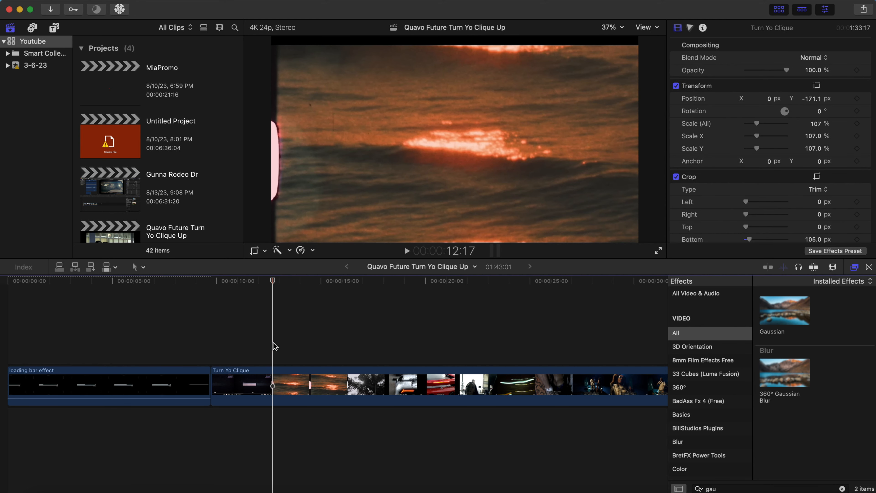
key(space)
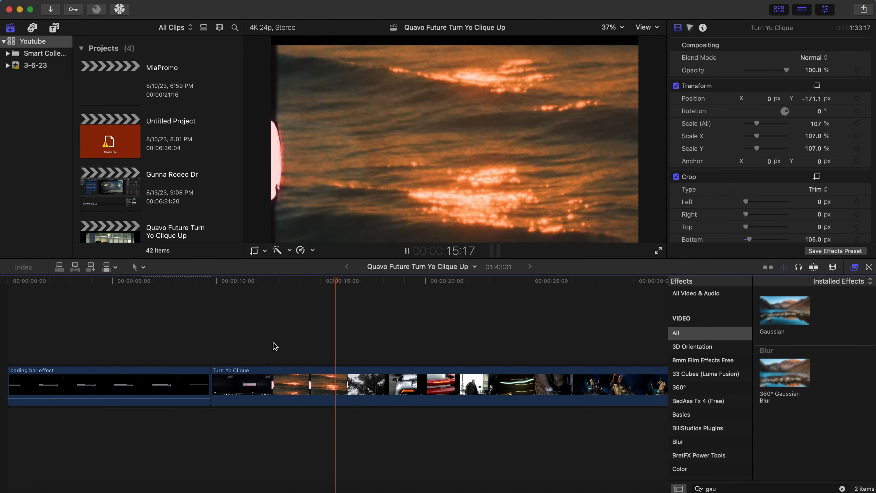
click(297, 348)
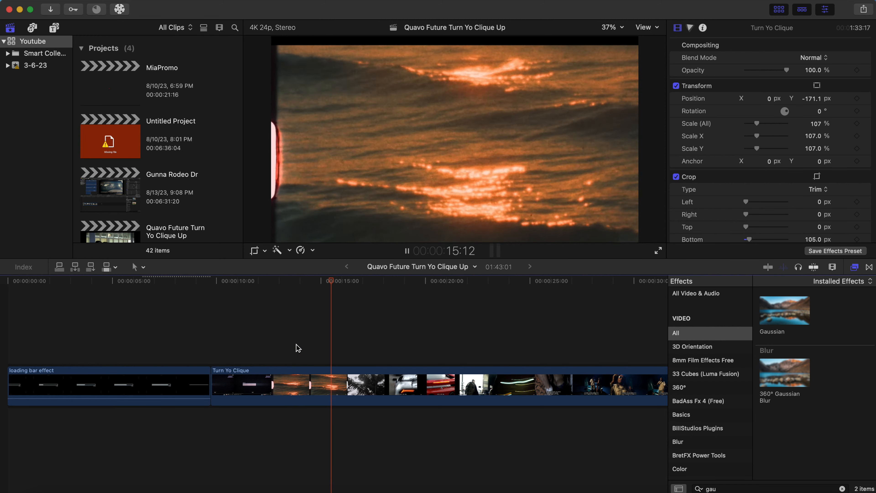
key(space)
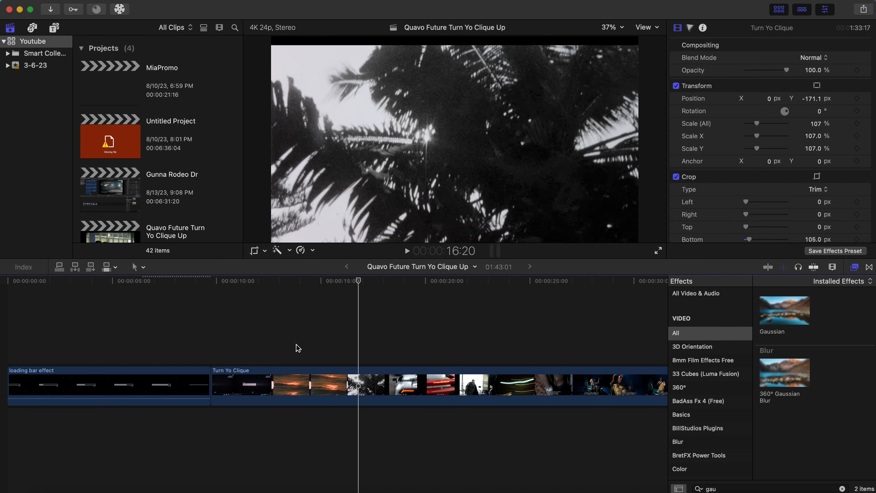
click(298, 348)
key(space)
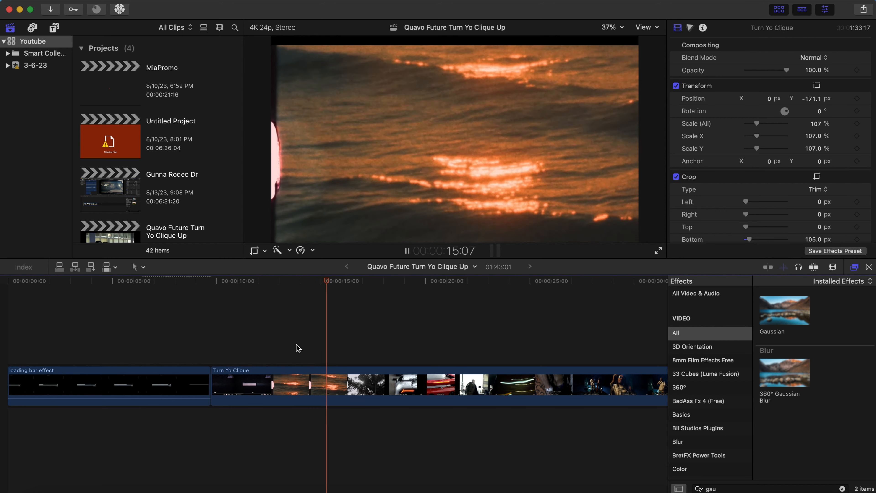
key(space)
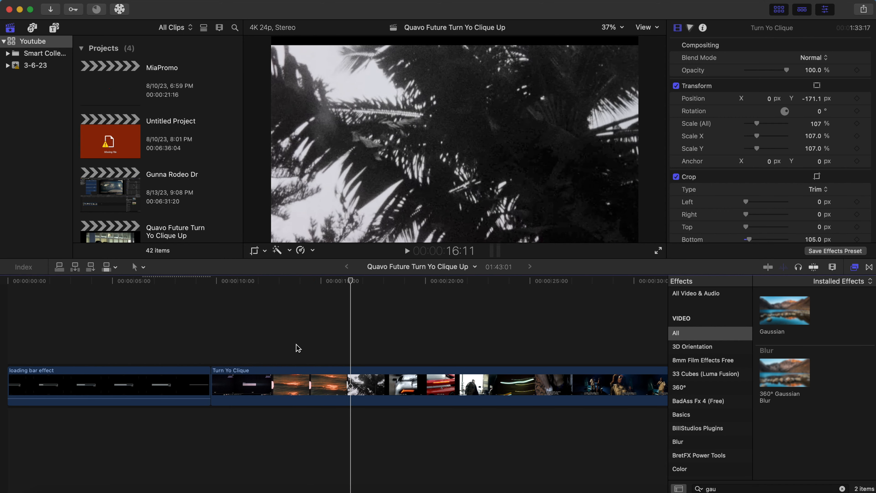
Cut Turn Yo Clique at the first frame of the black-and-white palm tree shot and remove everything before it.
click(350, 365)
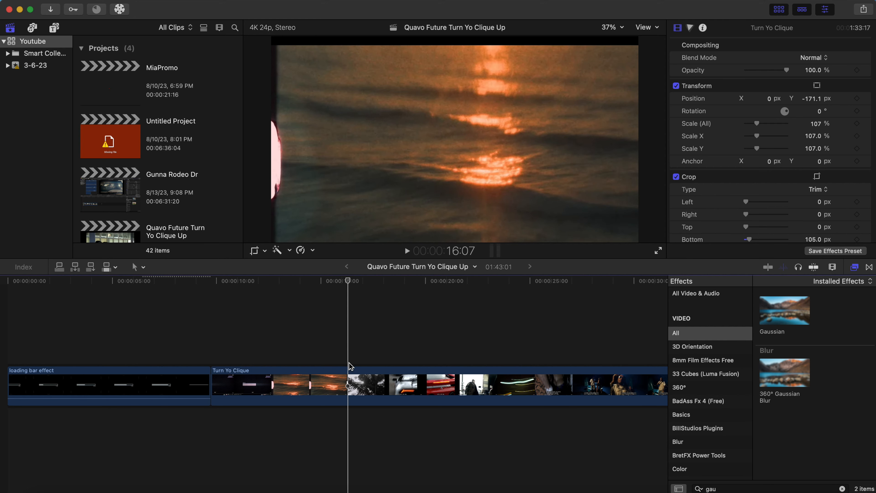
drag(350, 365, 354, 365)
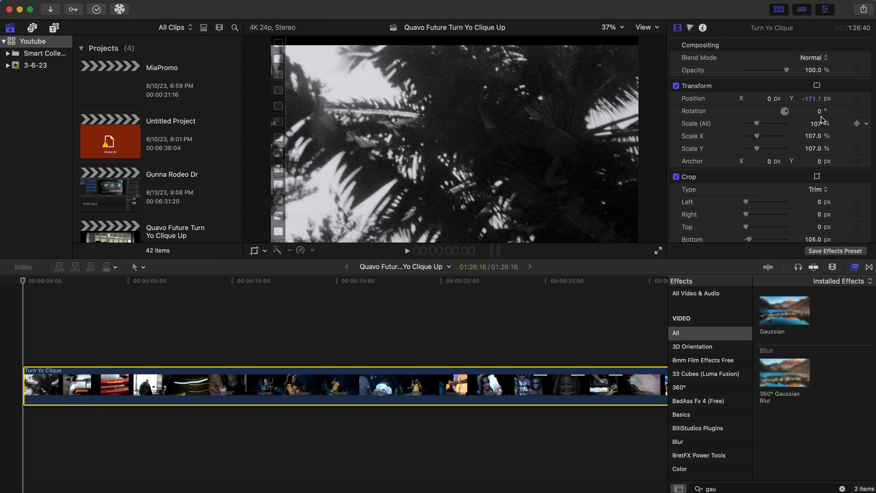
Keyframe the Turn Yo Clique clip's overall scale from 146% at the clip start down to 116% at 1:06.
click(857, 124)
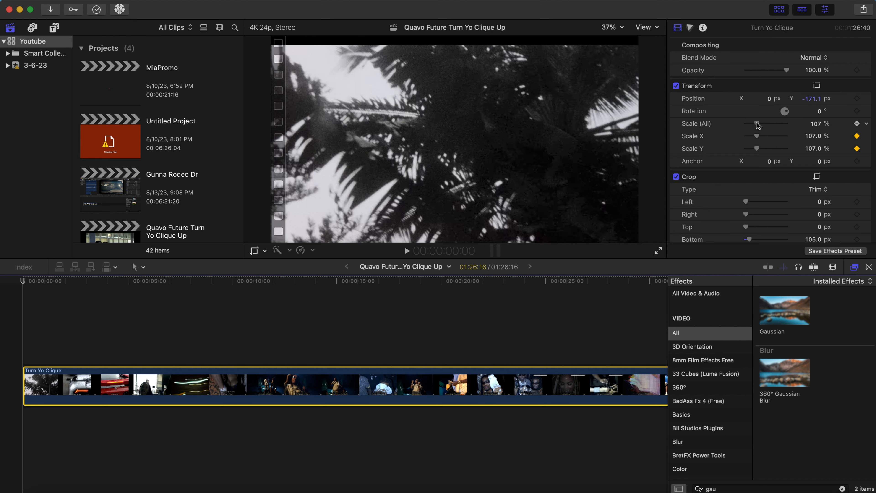
drag(757, 125, 762, 127)
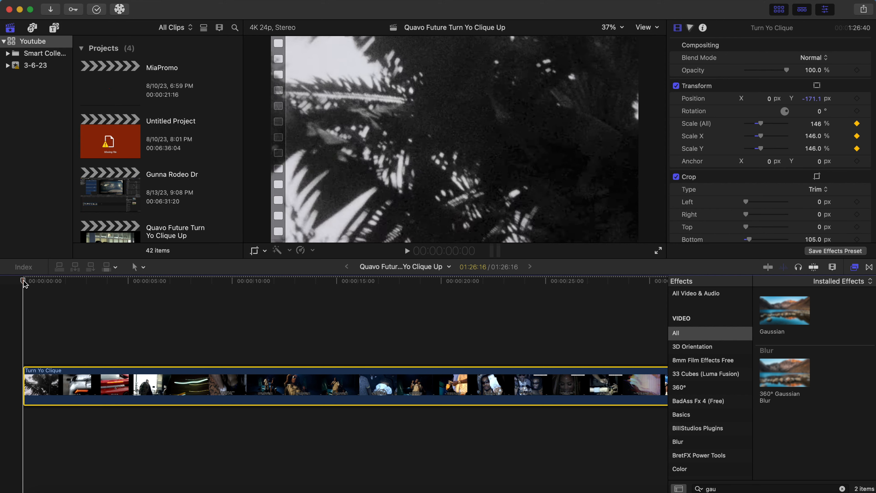
drag(24, 283, 49, 286)
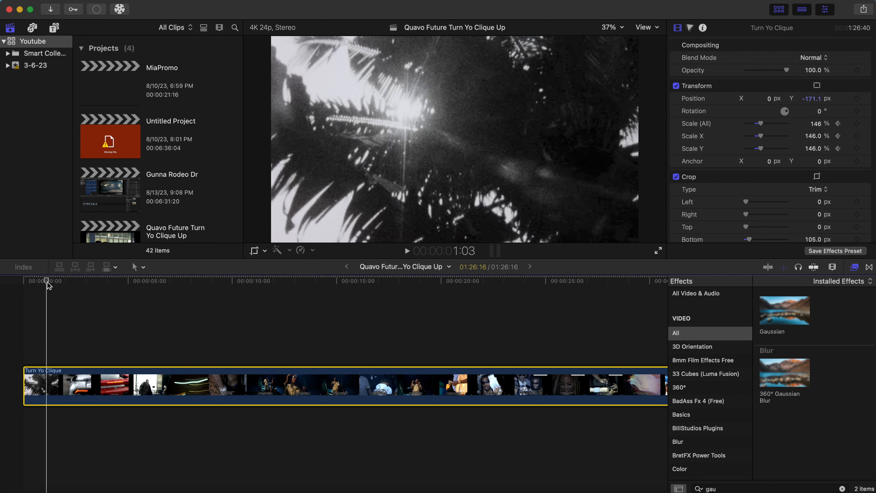
click(857, 124)
key(Right)
key(Right)
key(Right)
key(Right)
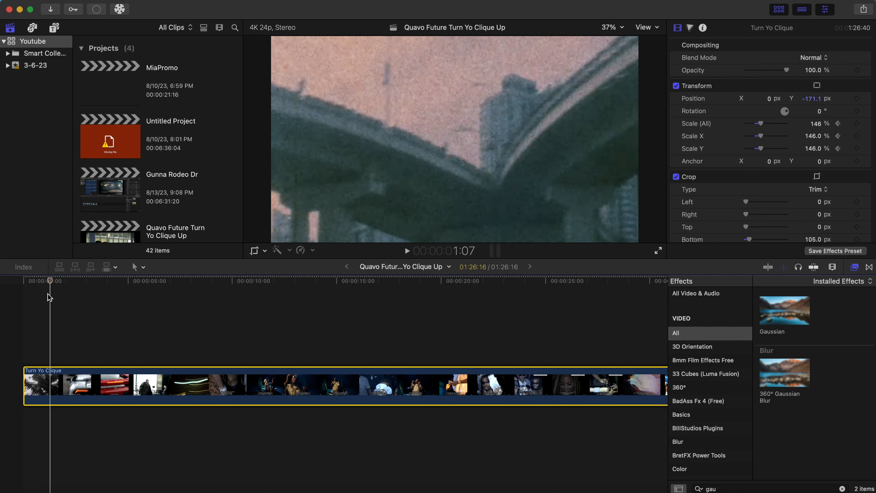
key(Left)
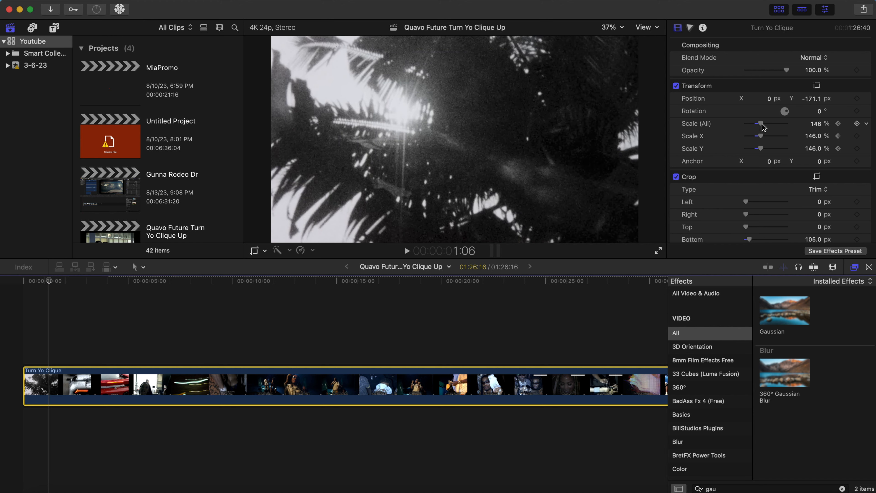
drag(763, 124, 761, 128)
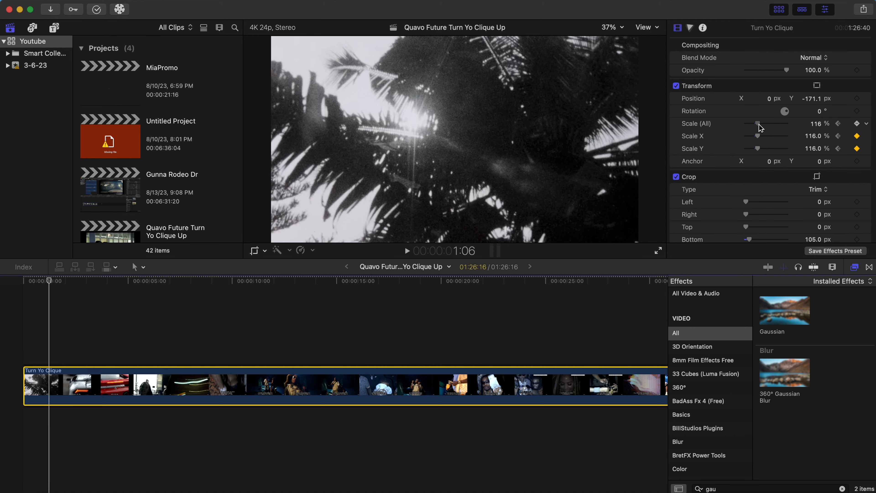
Play the palm tree shot from the clip start several times to check the keyframed zoom-out.
click(36, 294)
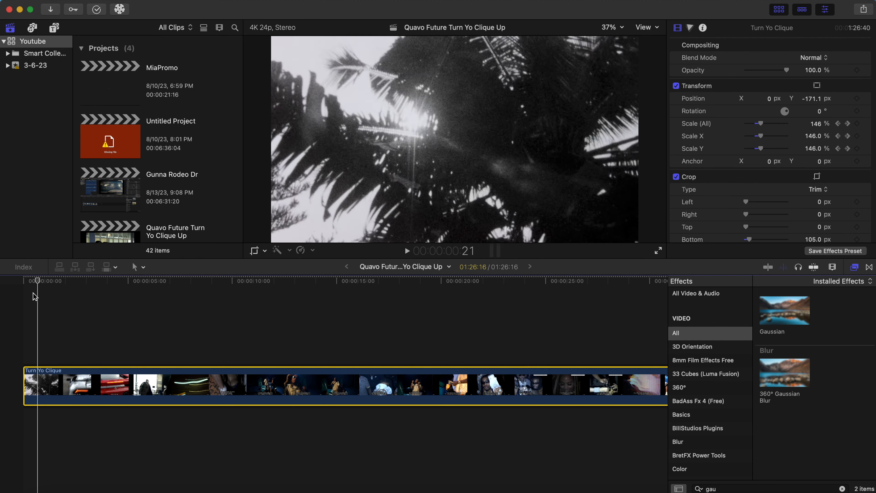
click(2, 294)
key(space)
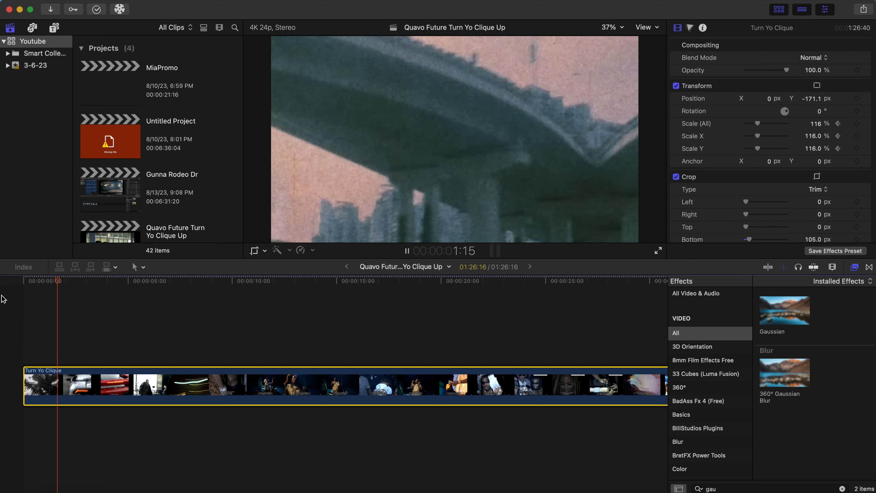
click(51, 320)
click(47, 324)
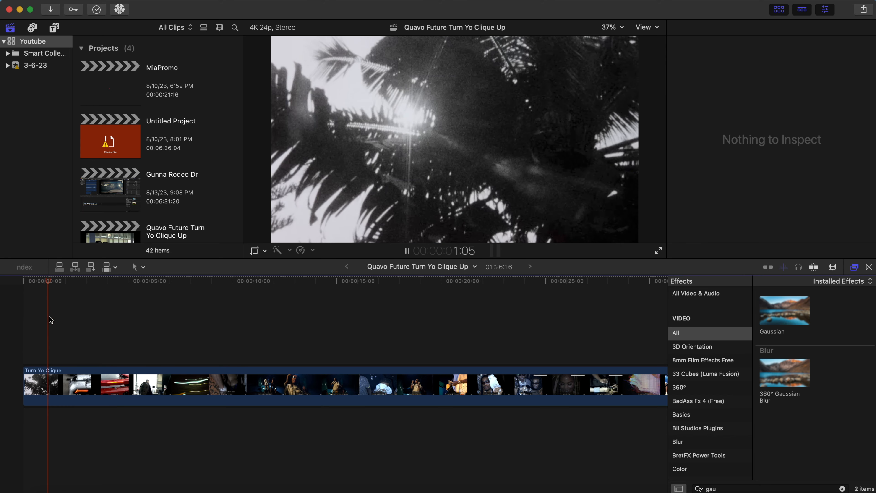
click(23, 332)
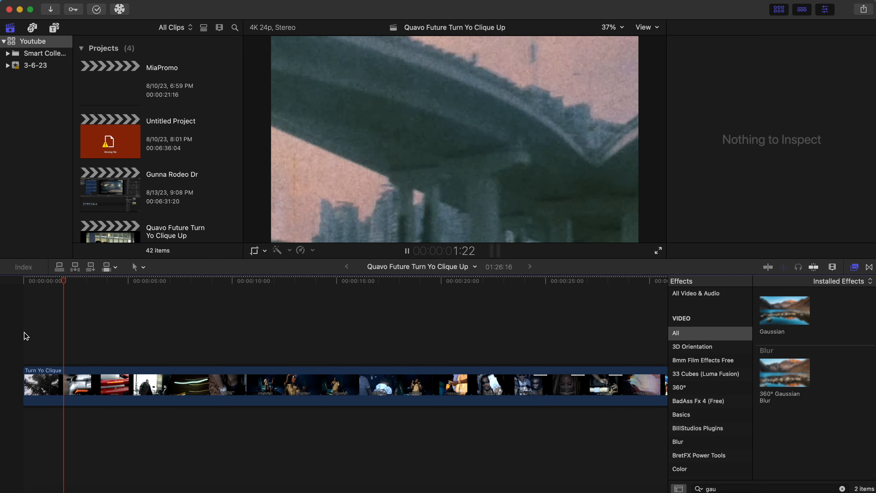
key(space)
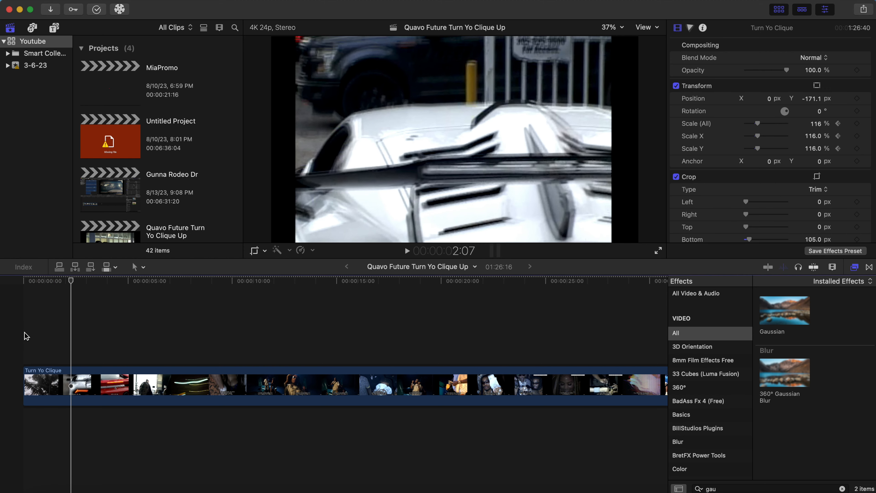
click(24, 332)
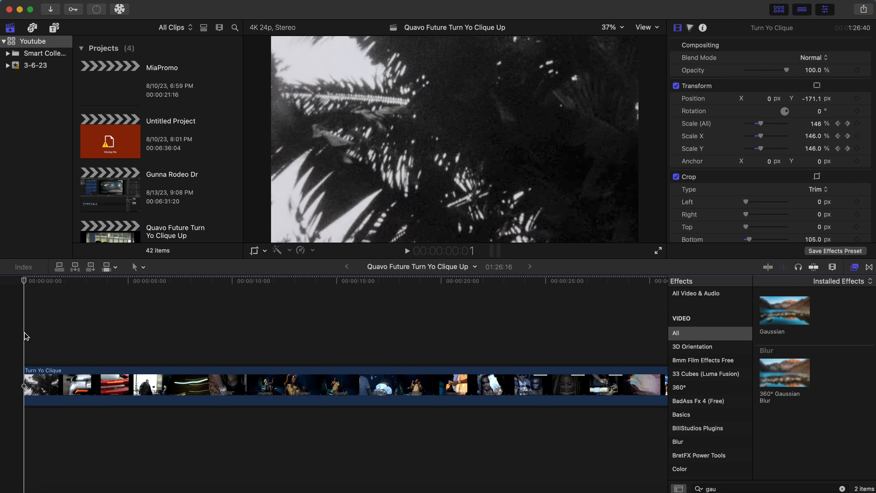
Reset the Turn Yo Clique clip's overall scale and set its vertical position to -119.1 px.
click(866, 123)
click(835, 128)
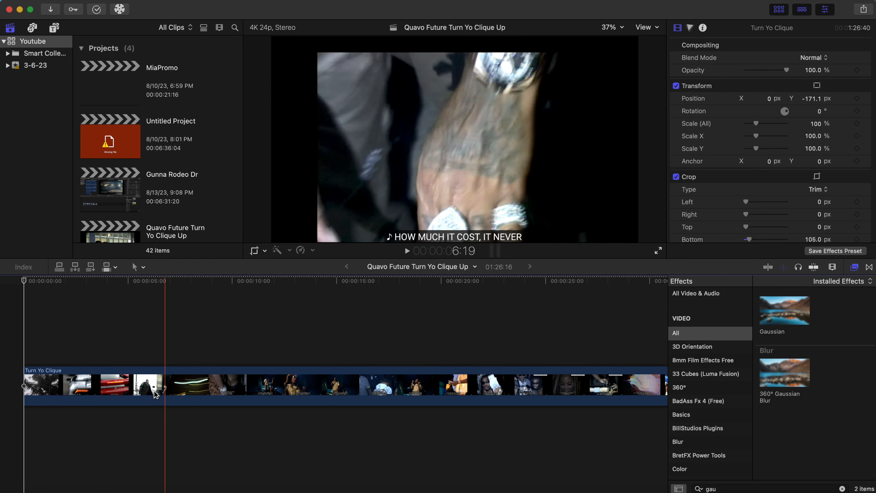
click(38, 390)
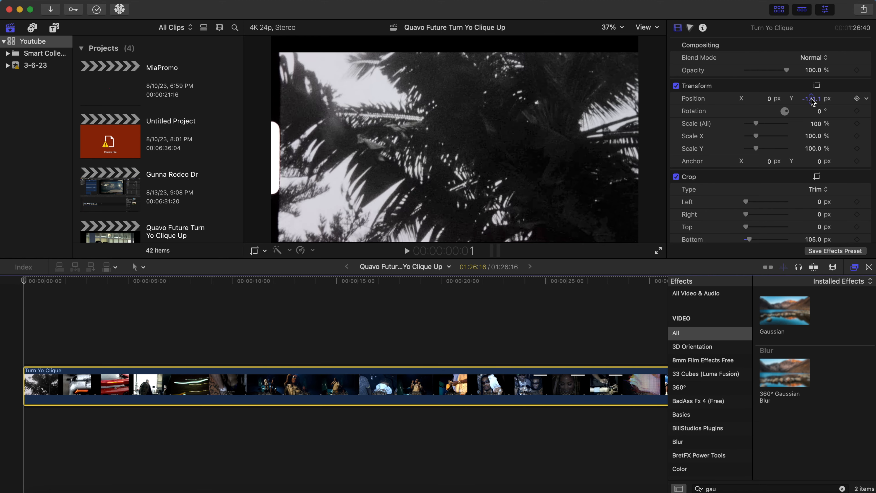
drag(812, 102, 813, 104)
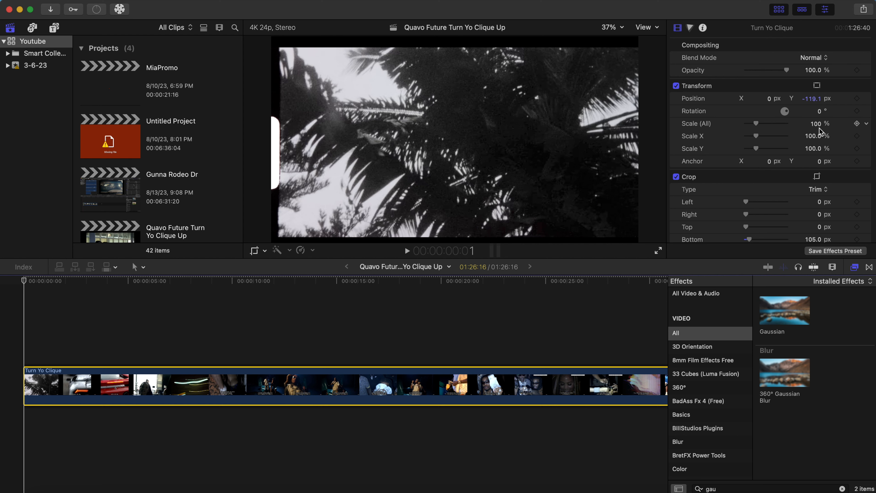
Keyframe the clip's overall scale at 122% on frame 1 and add another scale keyframe at frame 11.
click(856, 123)
drag(757, 122, 760, 124)
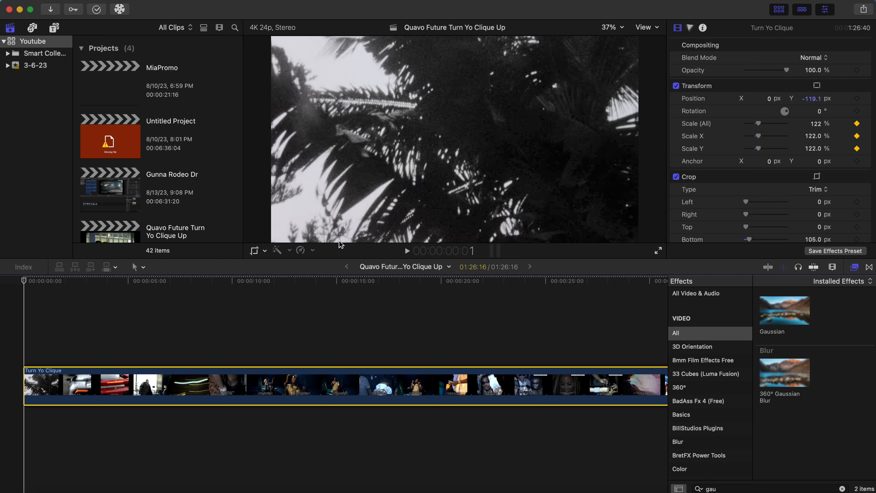
click(26, 280)
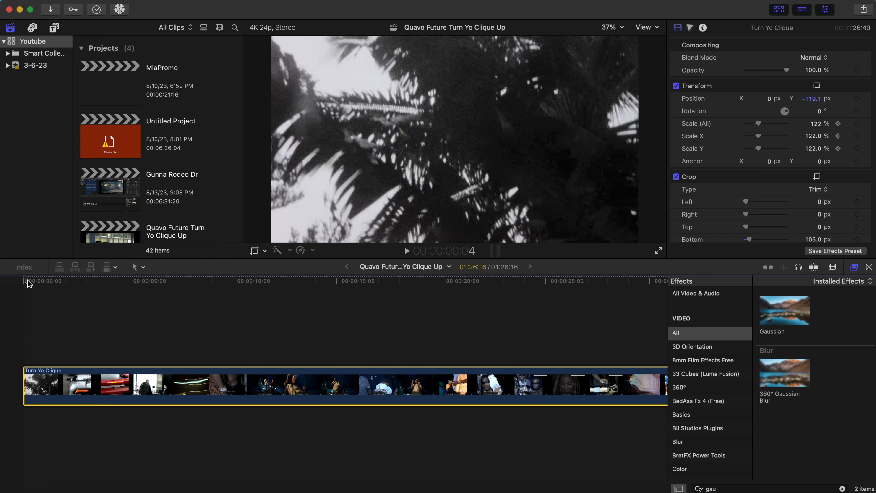
drag(27, 281, 32, 283)
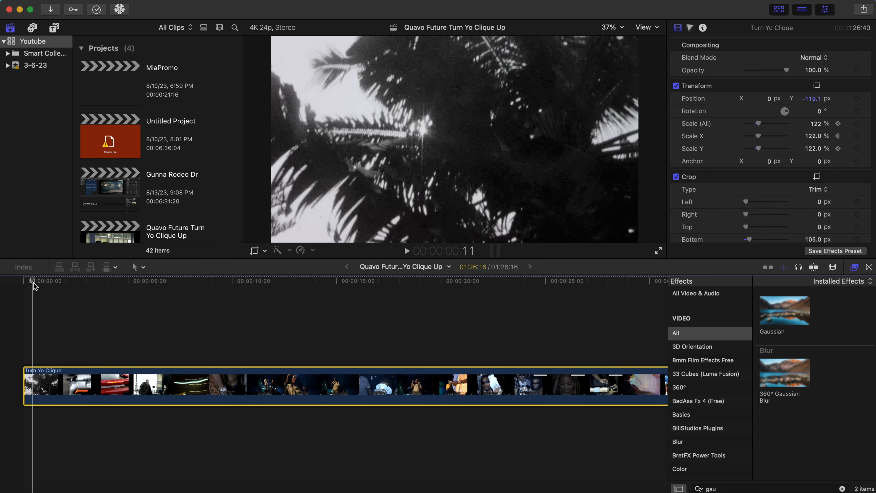
click(857, 124)
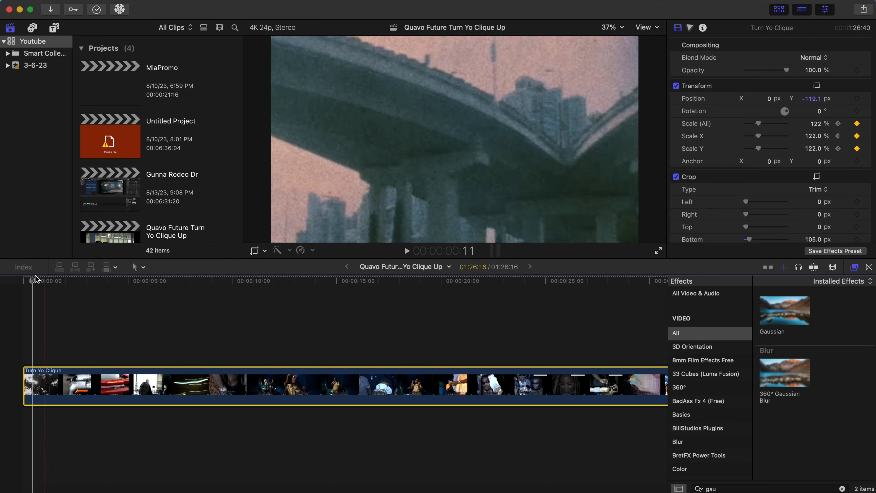
Add a scale keyframe at frame 23 in the palm tree shot and lower the overall scale there to 109%.
drag(35, 281, 41, 283)
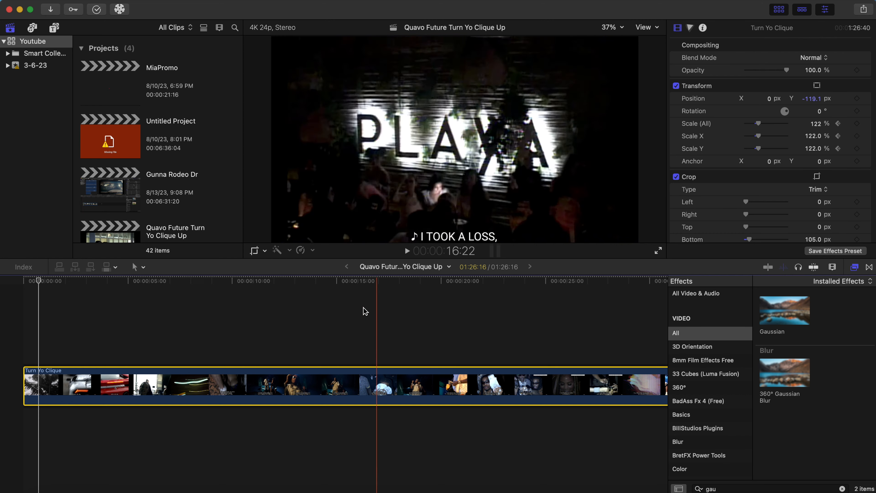
key(Right)
key(Right)
key(Right)
key(Right)
key(Right)
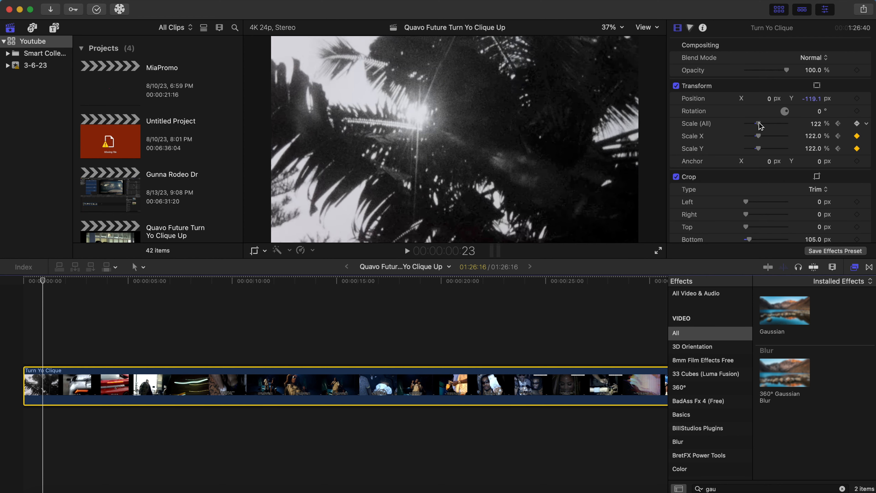
drag(760, 125, 760, 126)
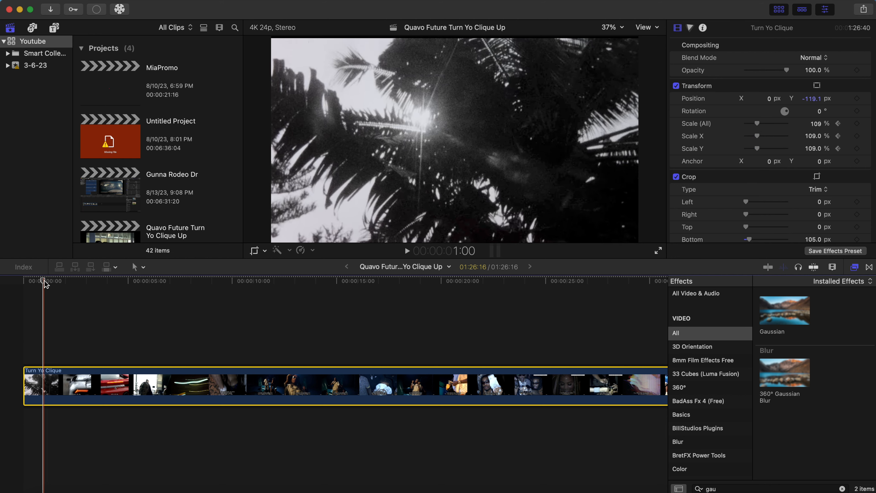
Play the palm tree shot repeatedly from the beginning to check the zoom from 122% to 109%.
drag(44, 280, 0, 292)
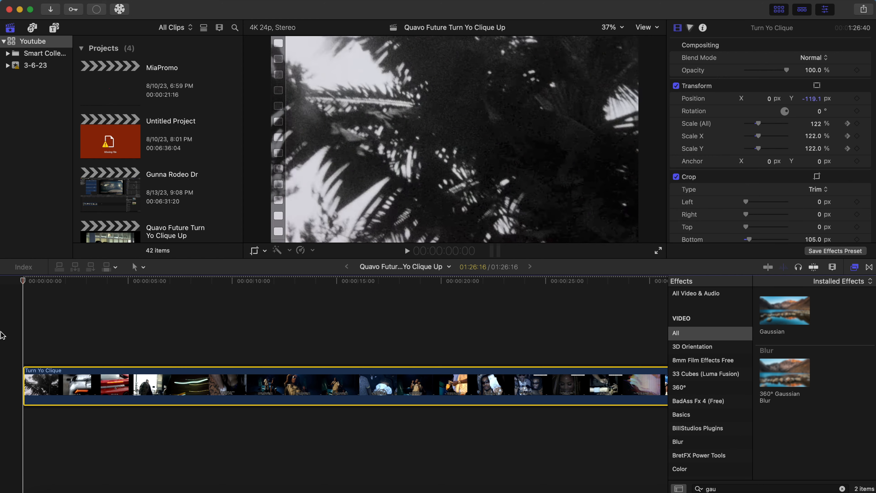
key(space)
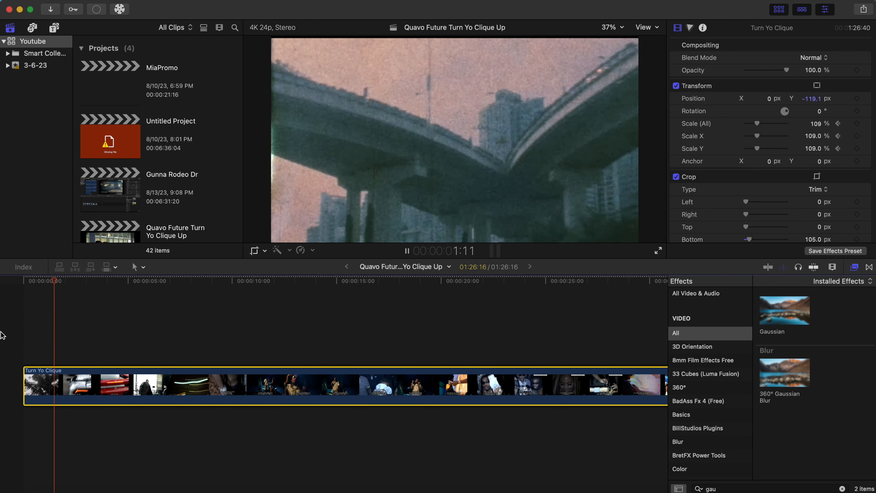
click(2, 334)
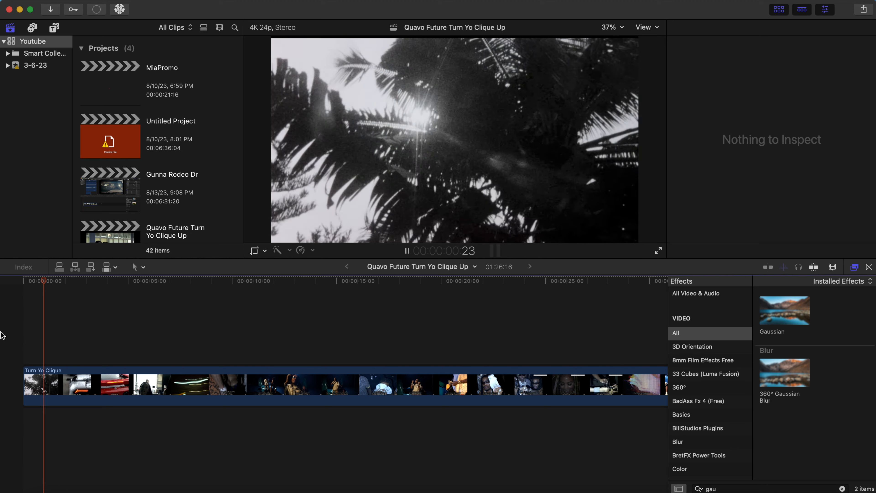
click(2, 335)
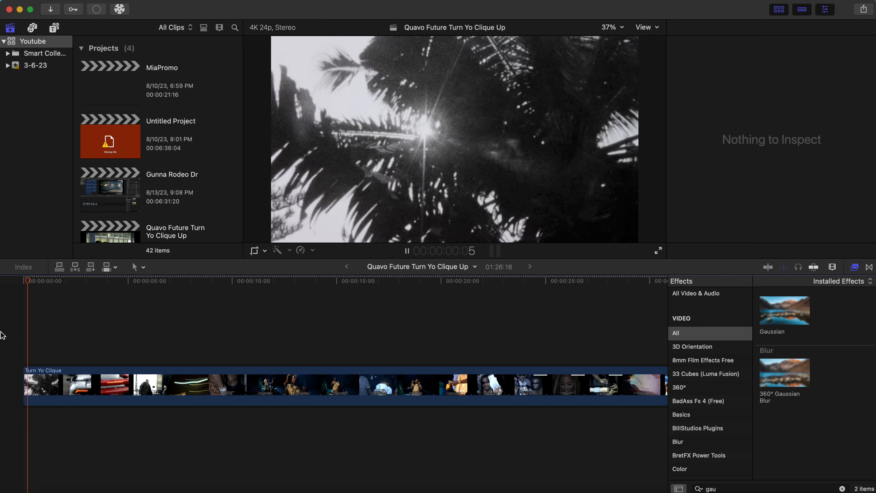
key(space)
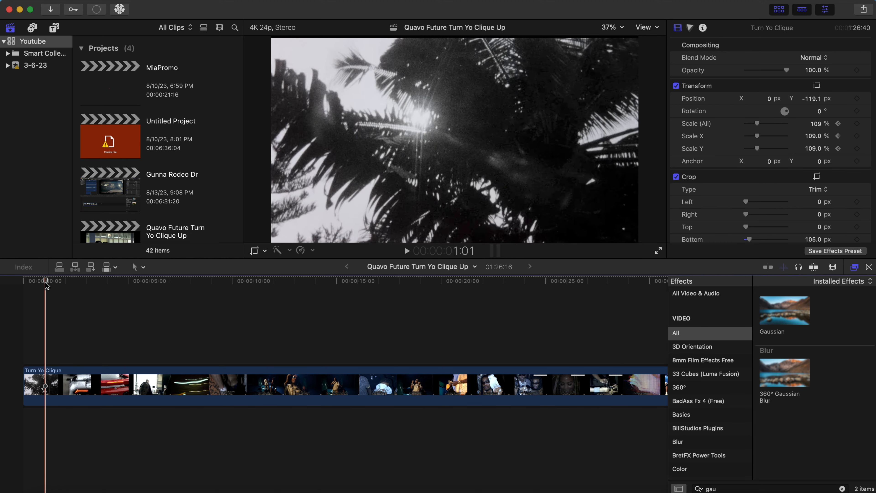
Set the overall scale to 168% at frame 0 of the Turn Yo Clique clip and play back the stronger zoom-out.
drag(47, 285, 25, 287)
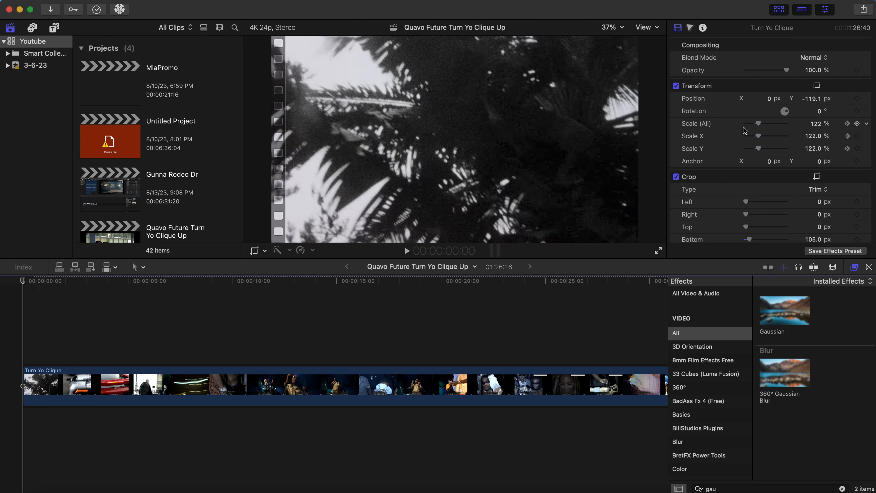
drag(761, 126, 764, 128)
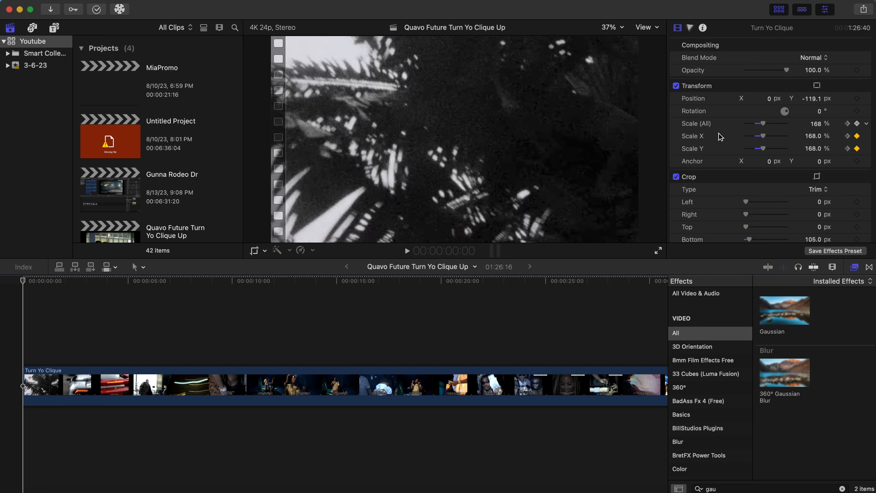
key(space)
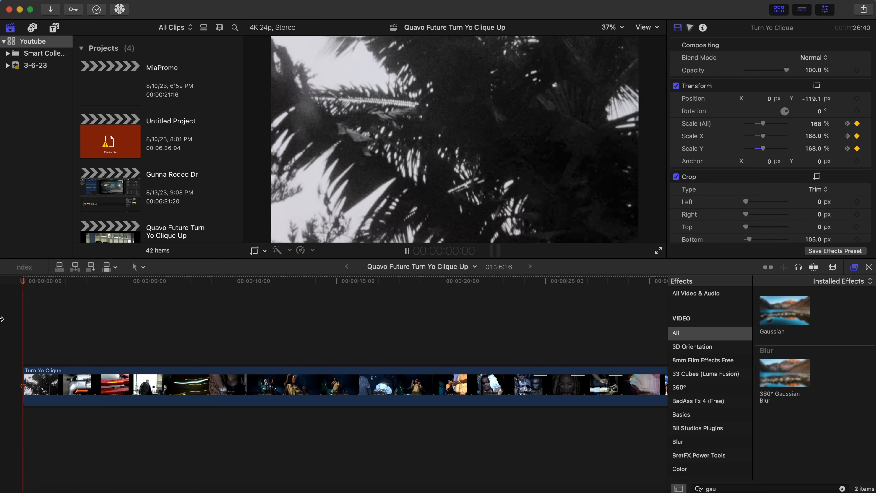
key(space)
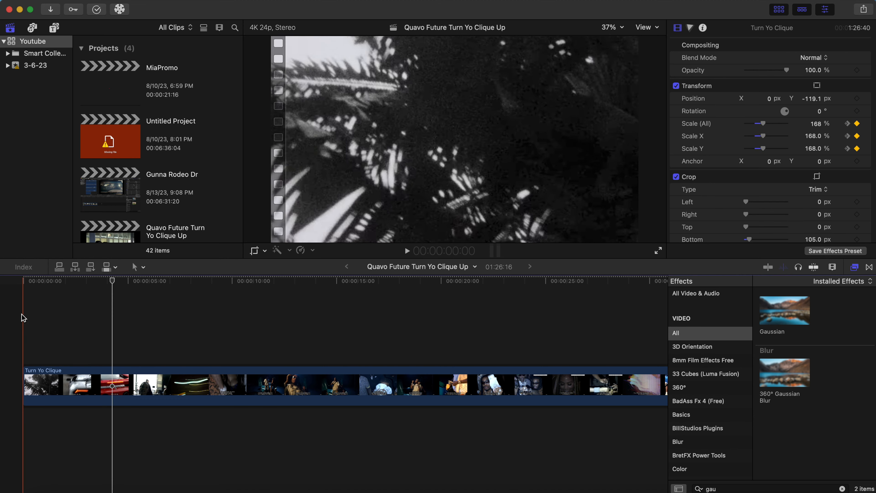
key(space)
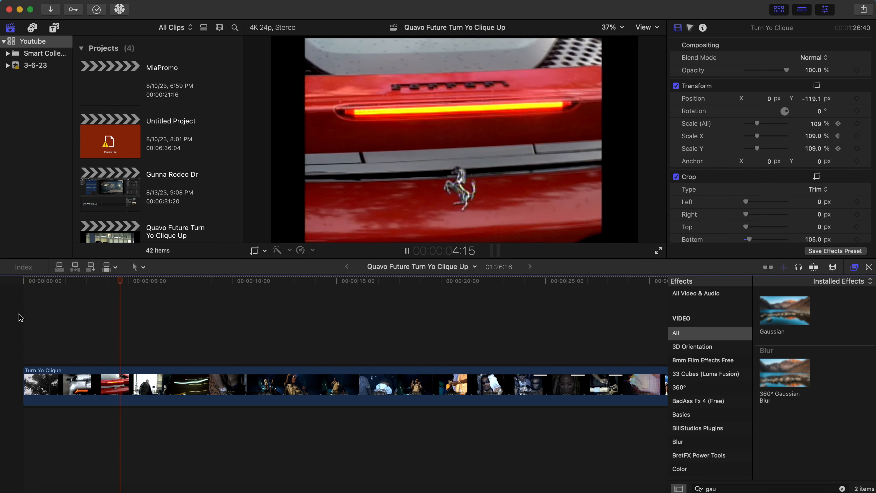
key(space)
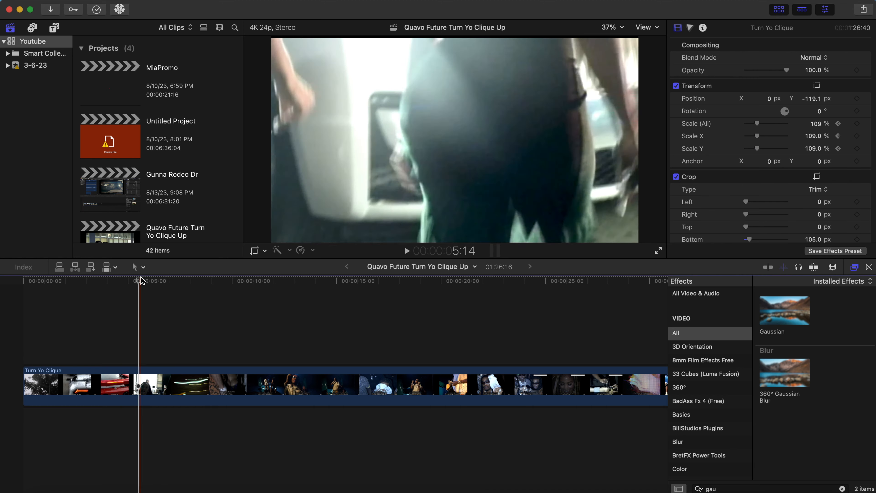
Play the Turn Yo Clique clip from about 5:14 and replay the light-trail shot near 7 seconds.
key(space)
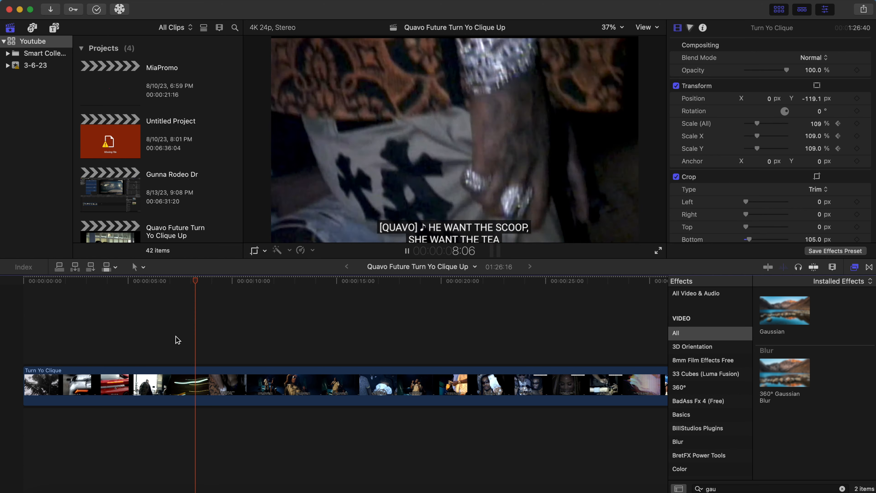
click(170, 343)
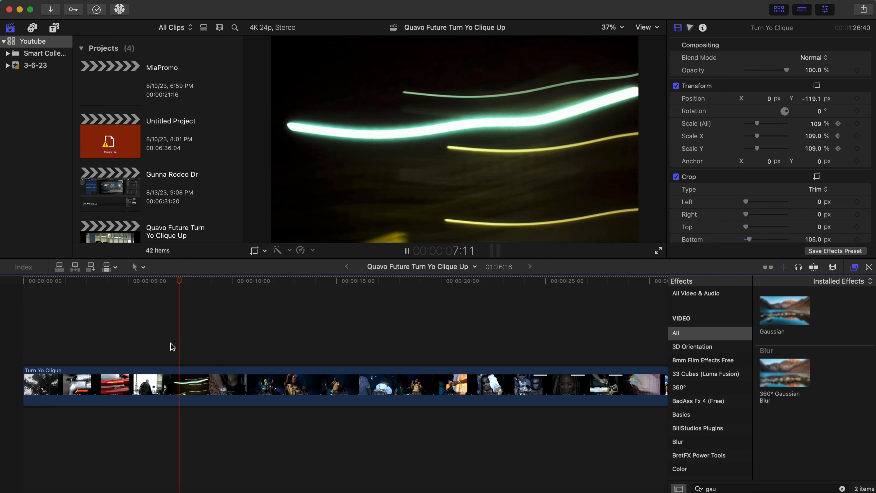
click(171, 343)
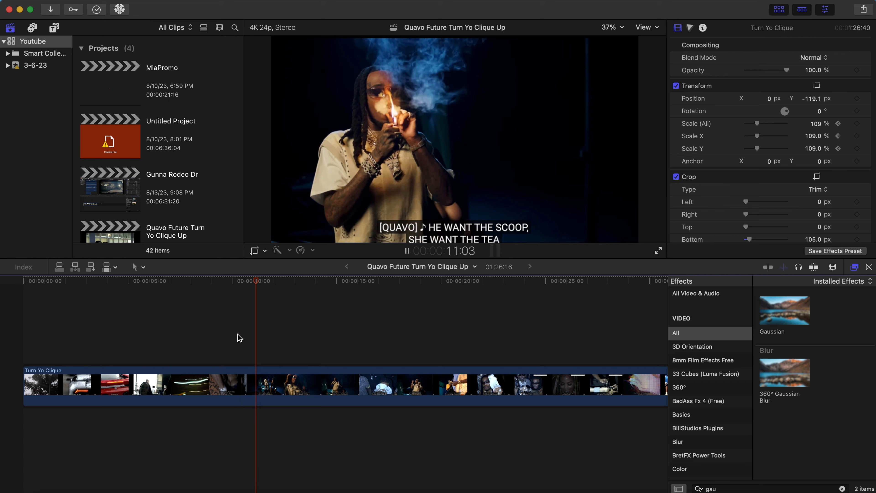
Switch the viewer's media playback to Proxy Preferred and test playback near the 13-second mark.
click(647, 27)
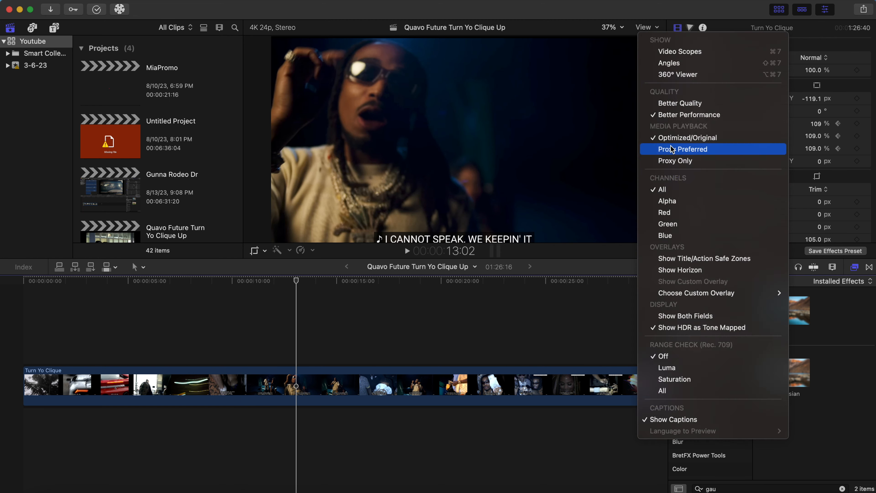
click(672, 149)
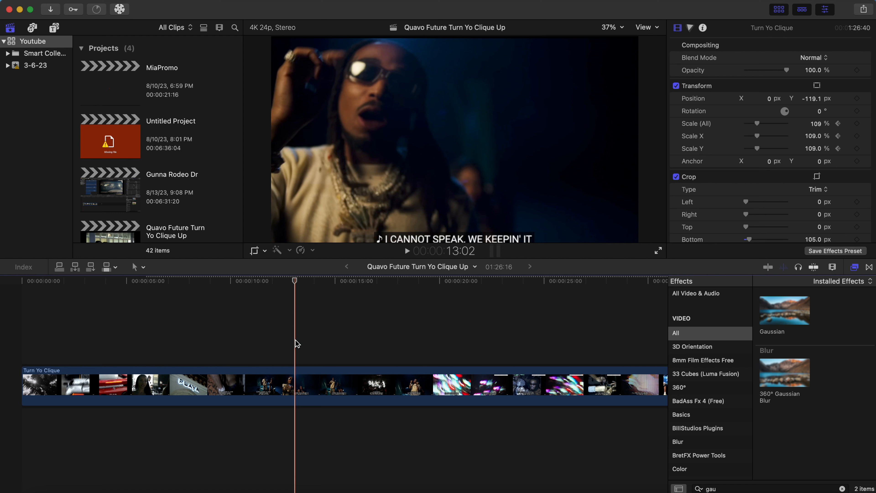
key(space)
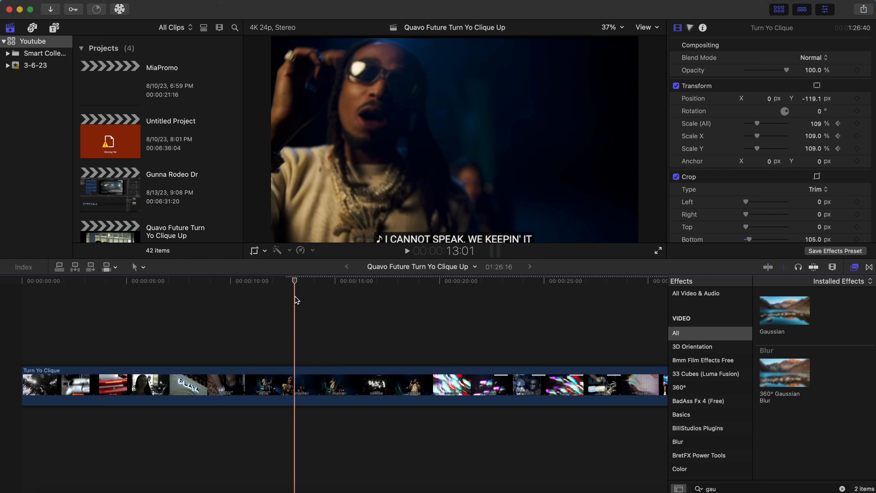
Play the clip from the blurred pink and blue lights at about 20:10 through 42 seconds to examine its transitions.
drag(328, 284, 446, 278)
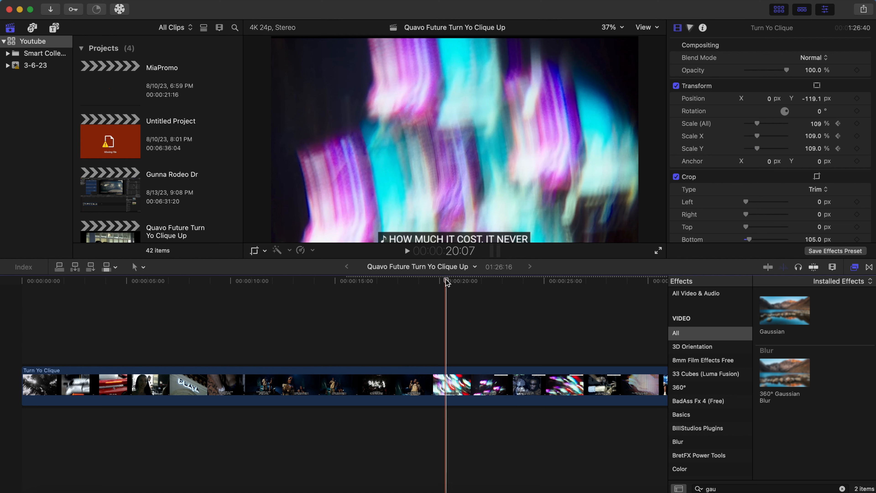
drag(446, 278, 449, 279)
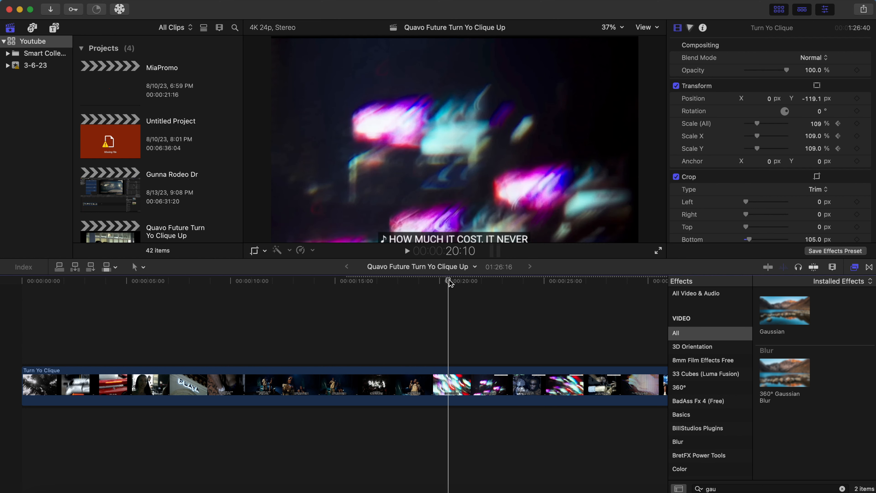
key(space)
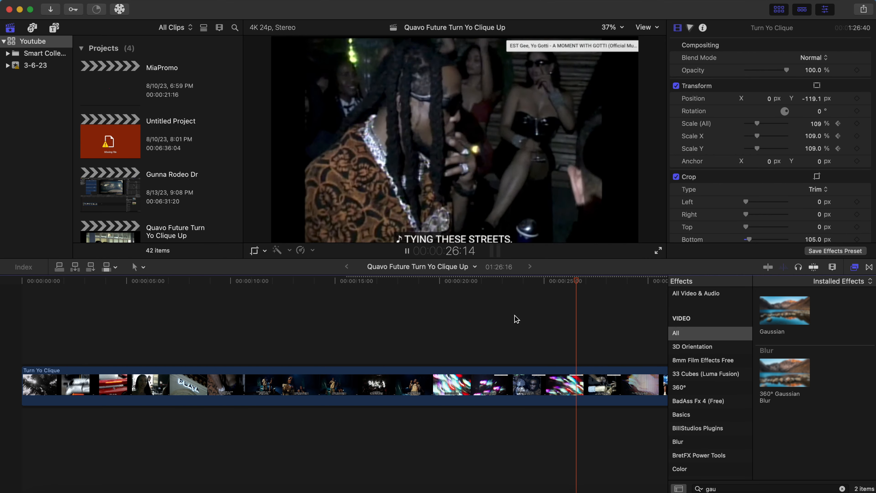
click(552, 348)
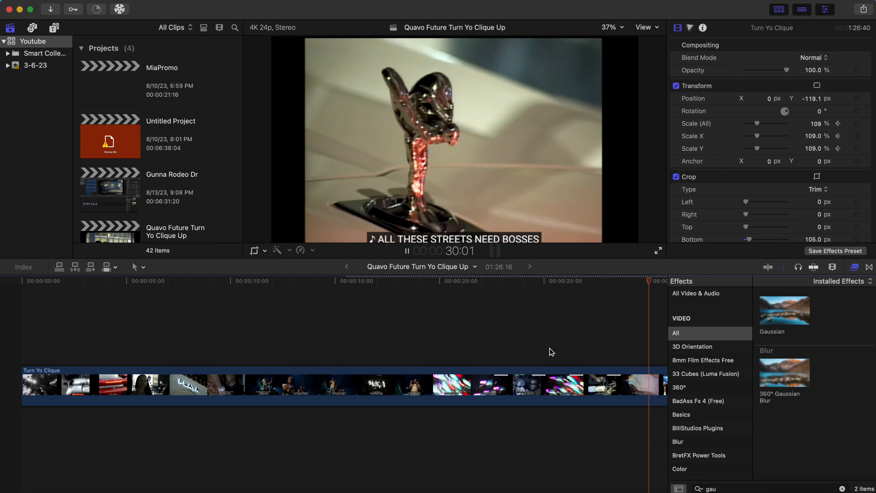
key(space)
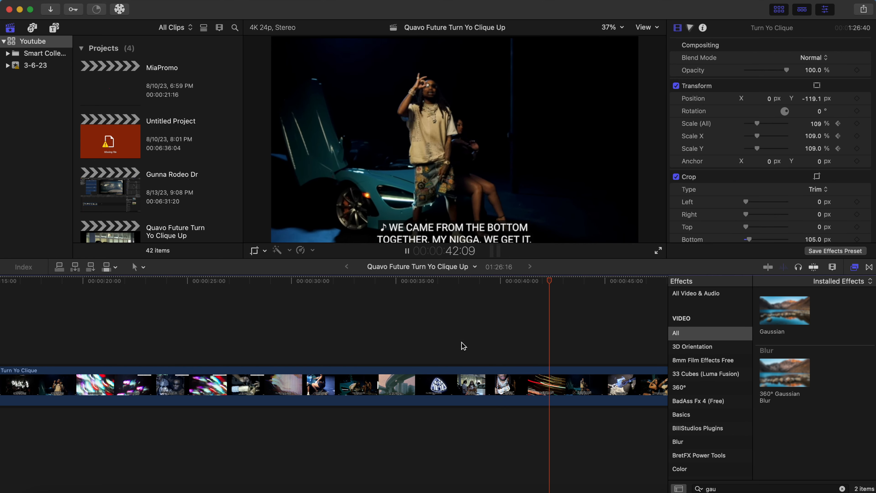
scroll(300, 366, left, 10)
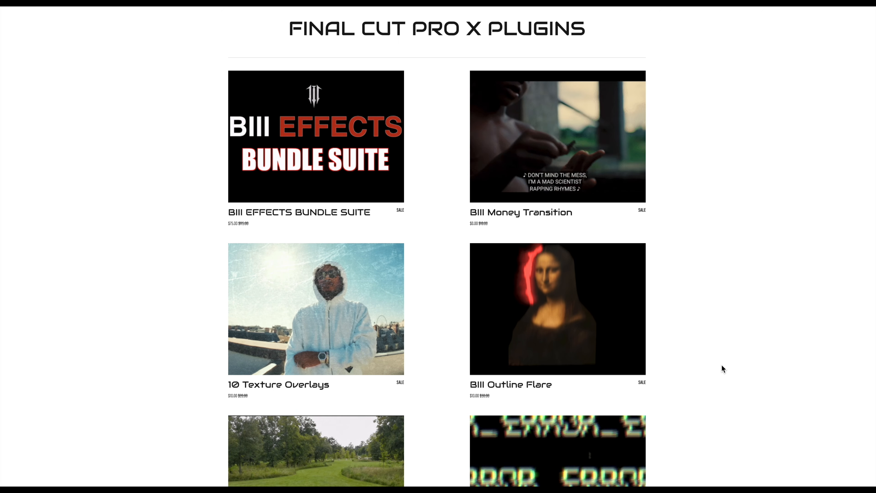
Switch to the B3 Studios website and browse its Final Cut Pro X plugins from the bundle suite to the Neon Title Pack.
scroll(721, 365, down, 3)
scroll(722, 365, down, 5)
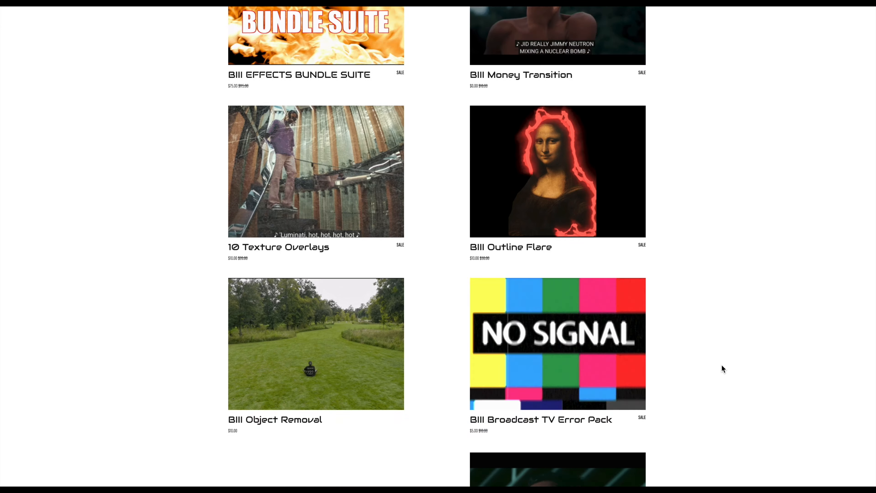
scroll(722, 364, down, 4)
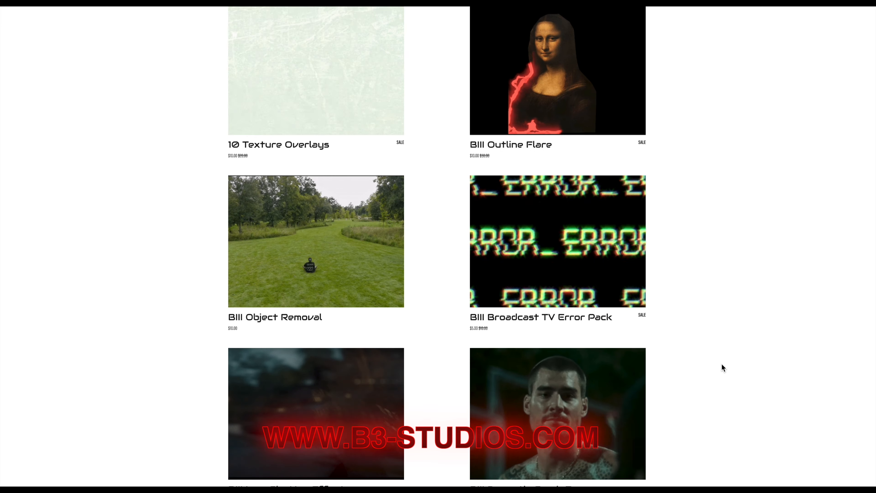
scroll(721, 364, down, 4)
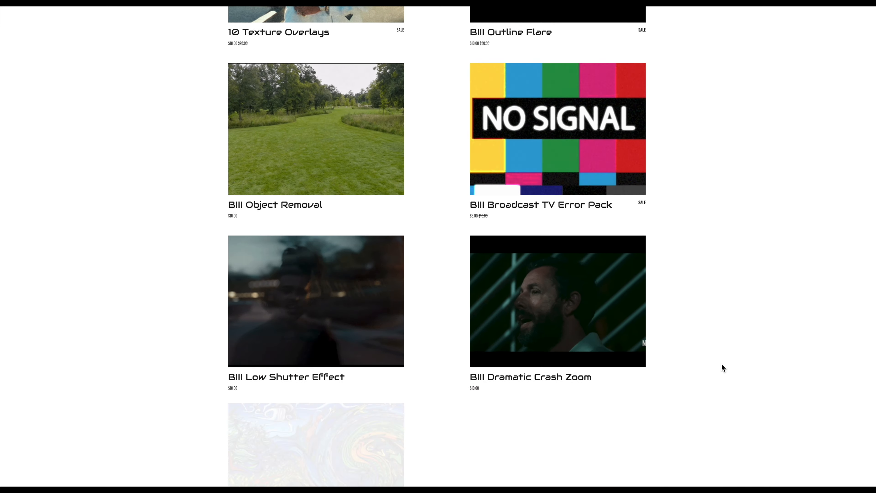
scroll(722, 364, down, 8)
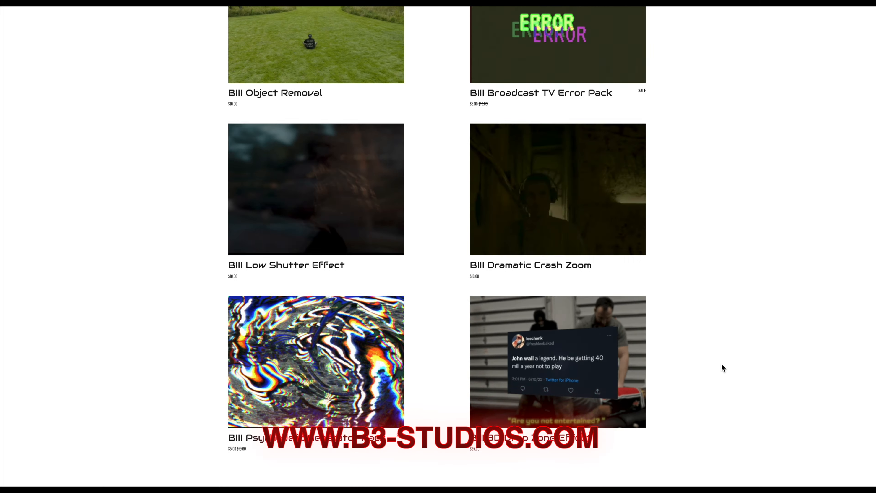
scroll(722, 363, down, 6)
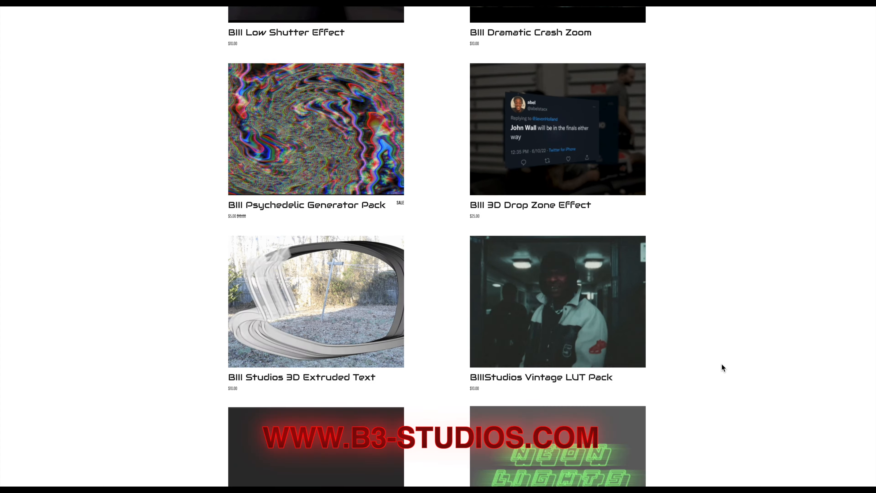
scroll(722, 364, down, 3)
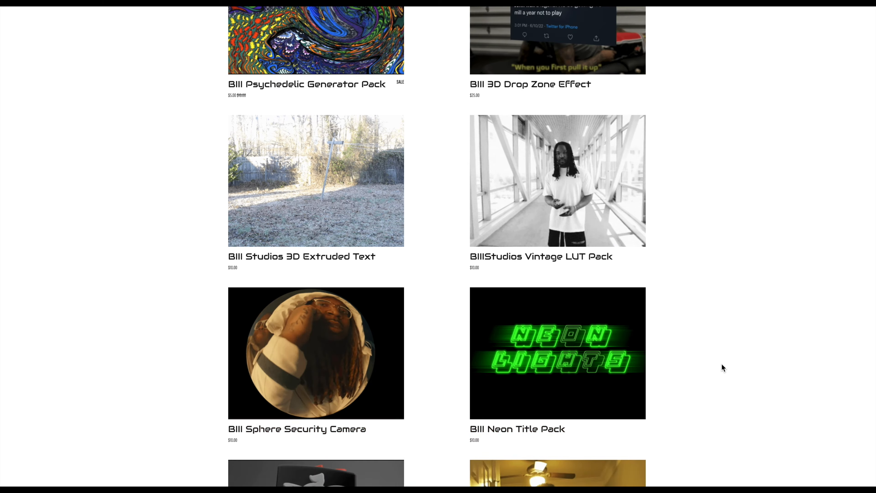